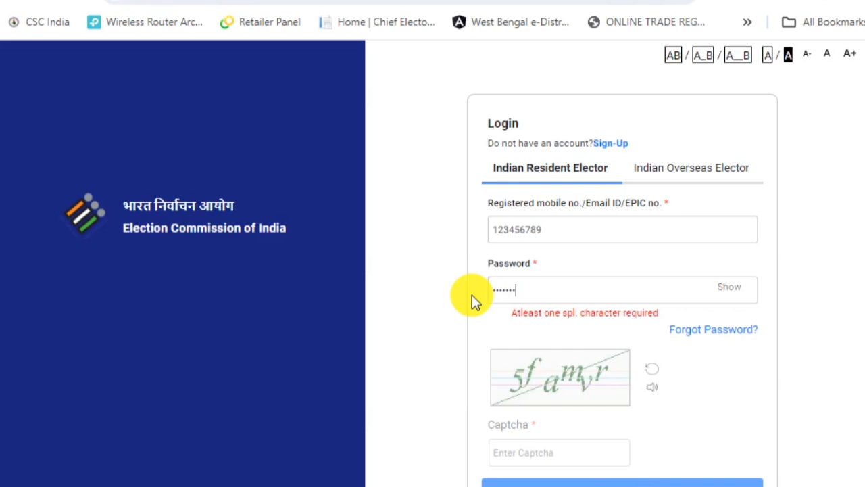
# - Append '@' to the login password and regenerate the captcha until it is readable
pyautogui.write('@')
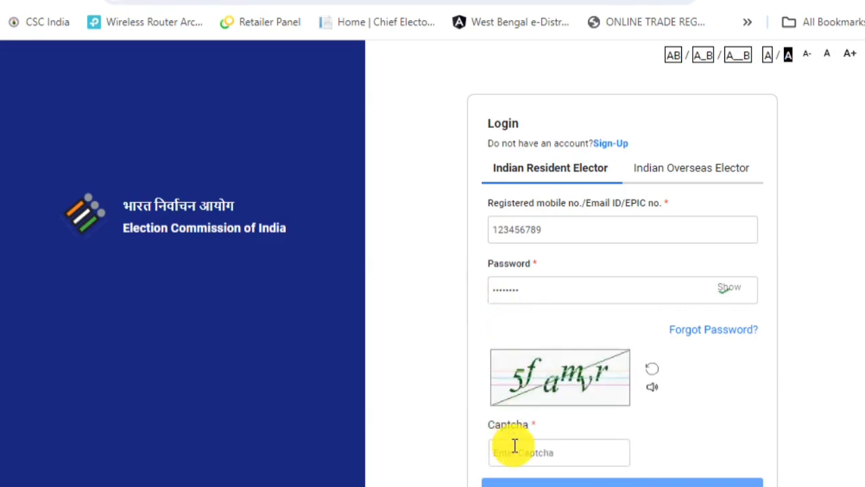
pyautogui.click(512, 450)
pyautogui.click(651, 374)
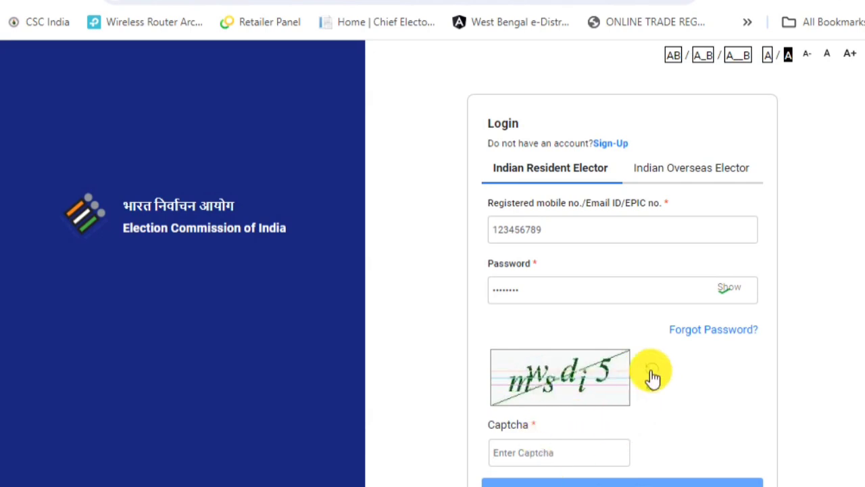
pyautogui.click(646, 375)
pyautogui.click(649, 374)
pyautogui.click(650, 372)
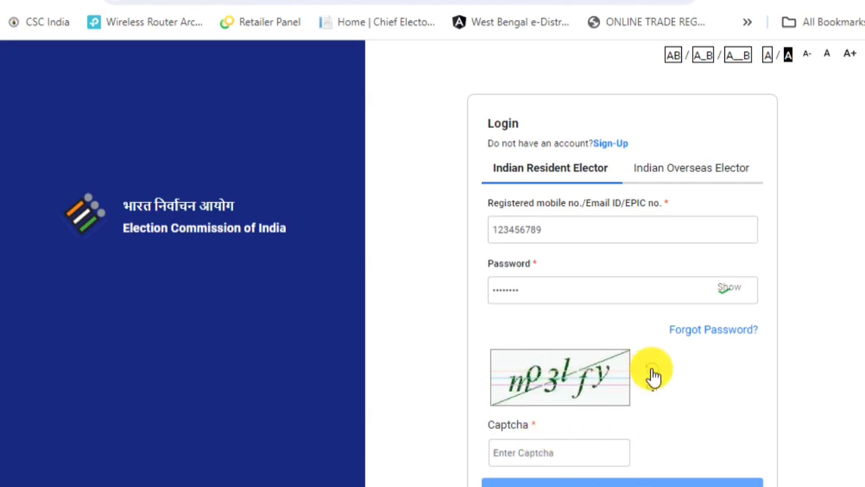
pyautogui.click(650, 372)
pyautogui.click(653, 372)
pyautogui.click(653, 374)
pyautogui.click(653, 373)
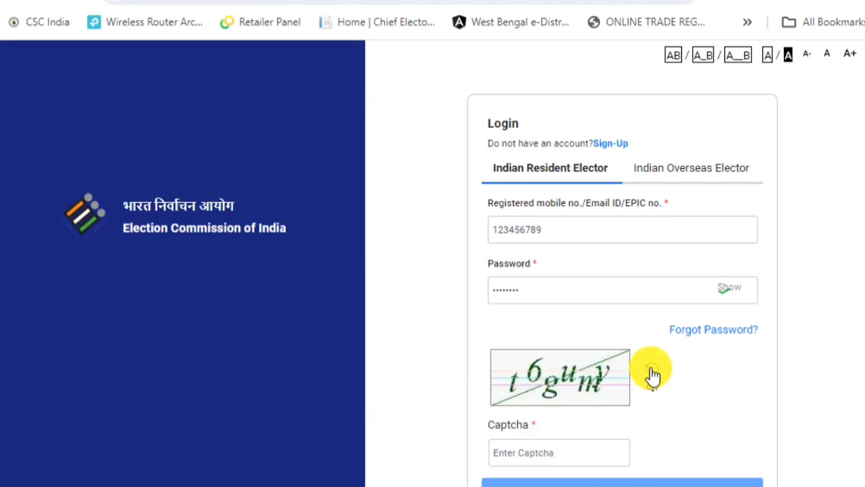
pyautogui.click(548, 455)
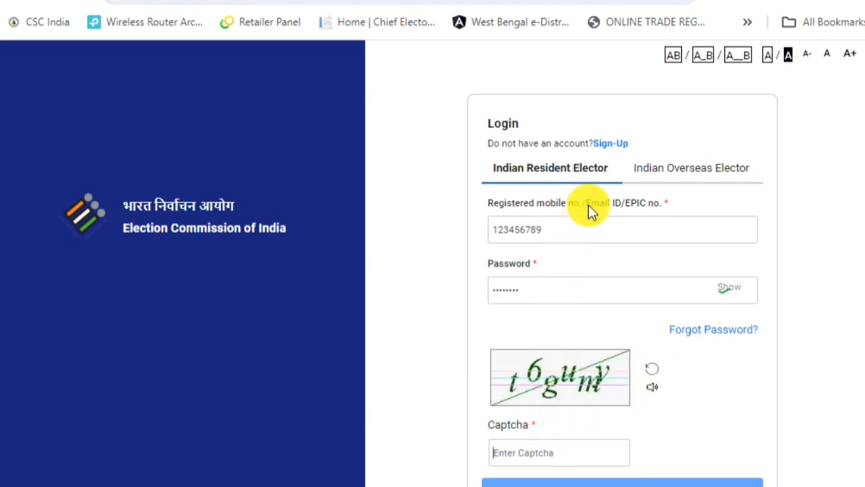
# - On the Sign-Up form, fill in the mobile number and skip the optional email to reach the captcha
pyautogui.click(614, 145)
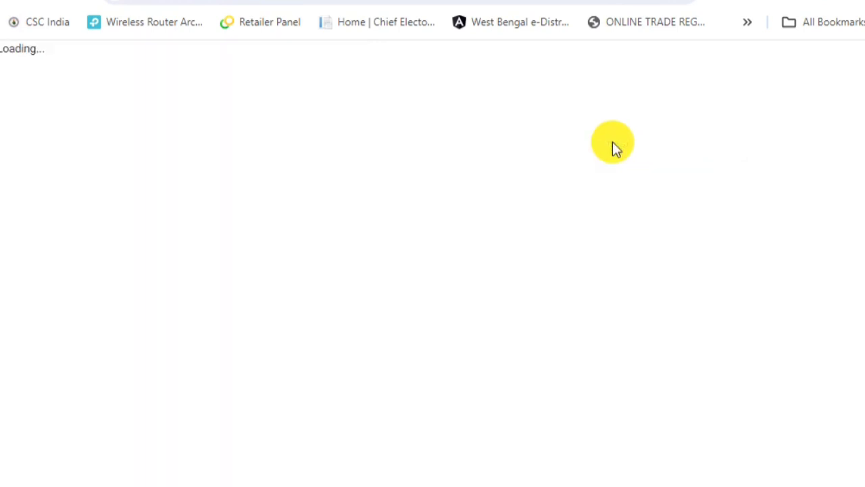
pyautogui.click(571, 238)
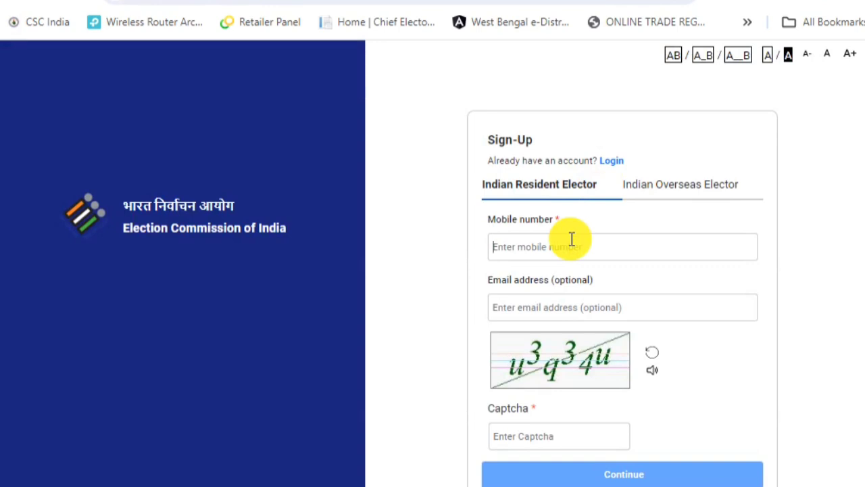
pyautogui.click(543, 300)
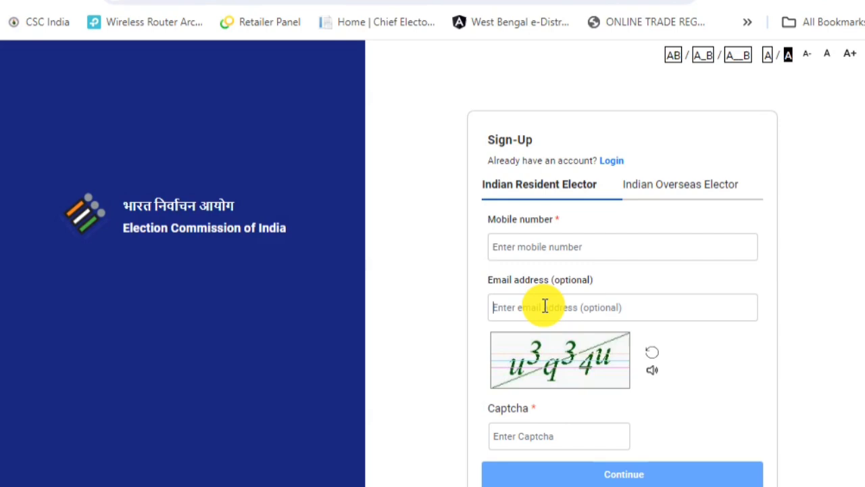
pyautogui.click(533, 428)
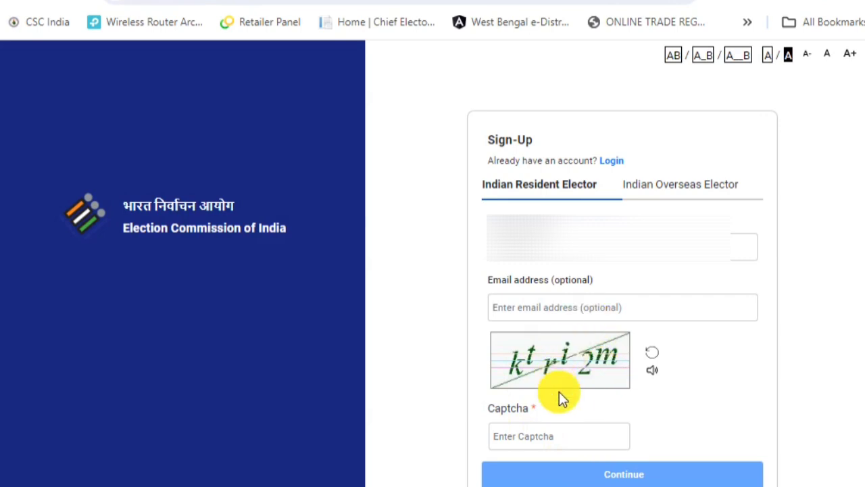
# - Log in with the registered mobile number, password, captcha and the received OTP
pyautogui.click(609, 162)
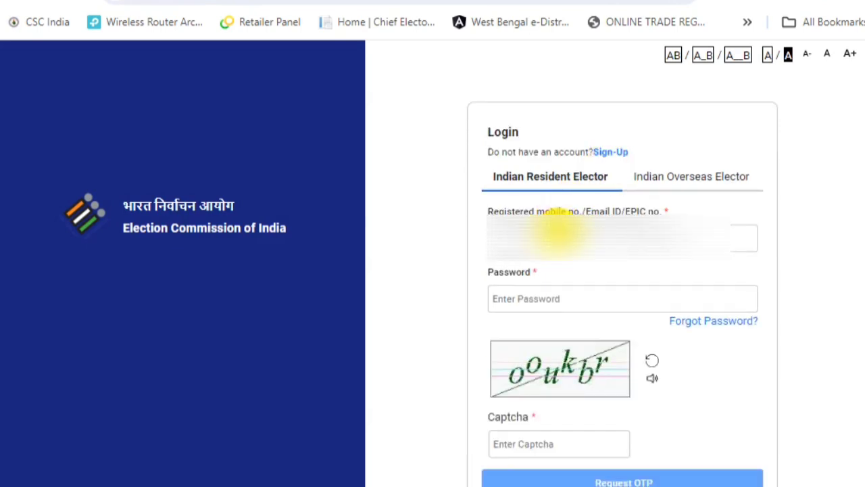
pyautogui.click(543, 292)
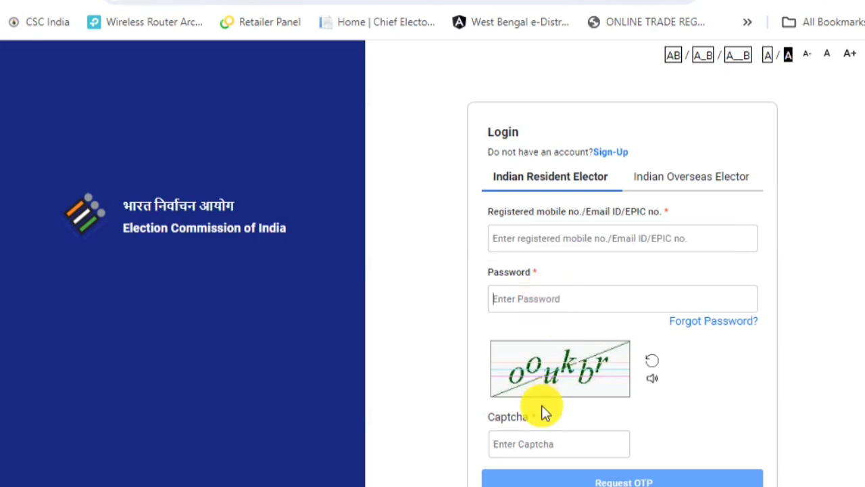
pyautogui.click(544, 439)
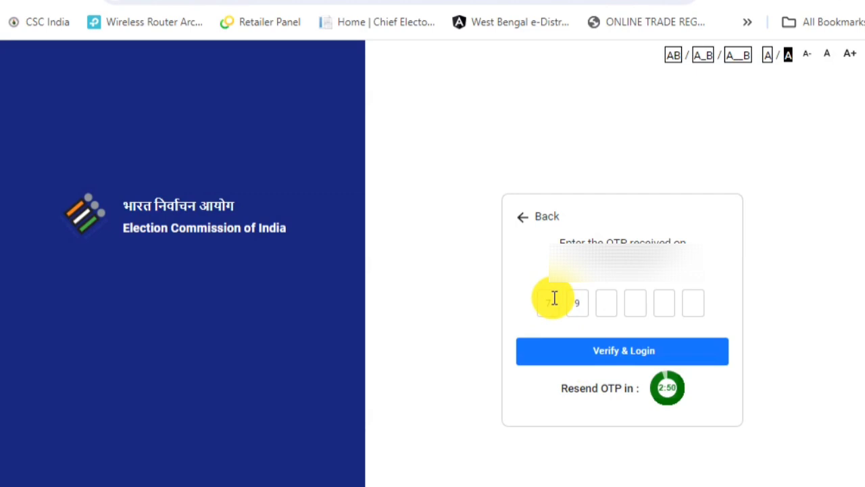
pyautogui.click(628, 353)
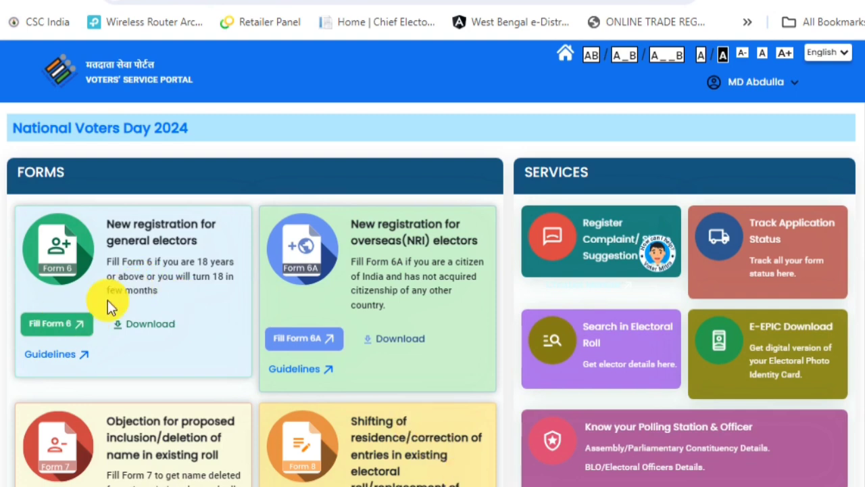
# - Choose Fill Form 6 under New registration for general electors
pyautogui.click(77, 325)
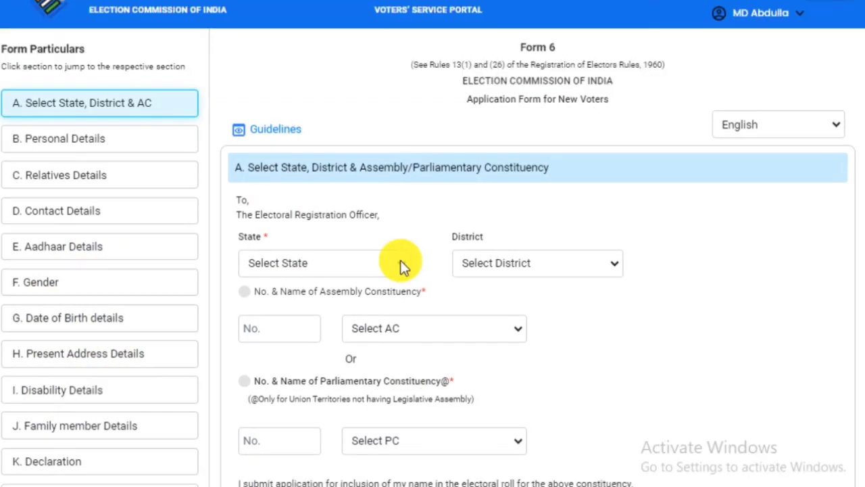
# - Set the state to West Bengal and the district to NORTH 24 PARGANAS
pyautogui.click(398, 273)
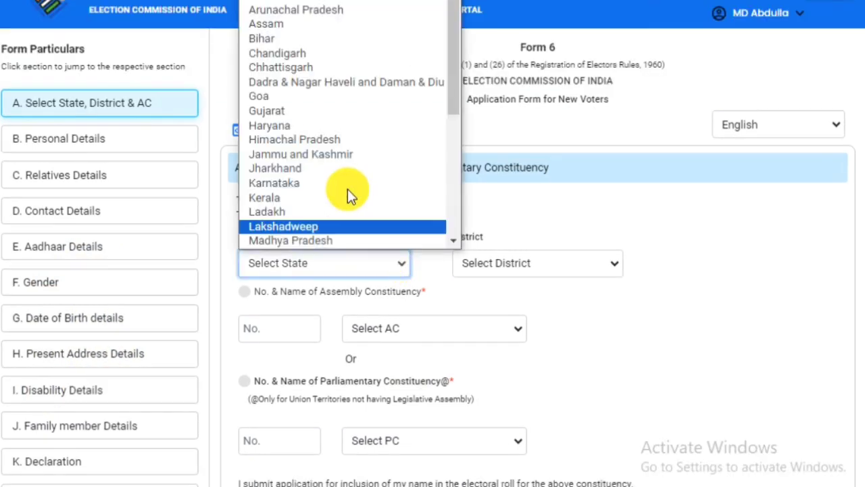
pyautogui.scroll(-6, 329, 164)
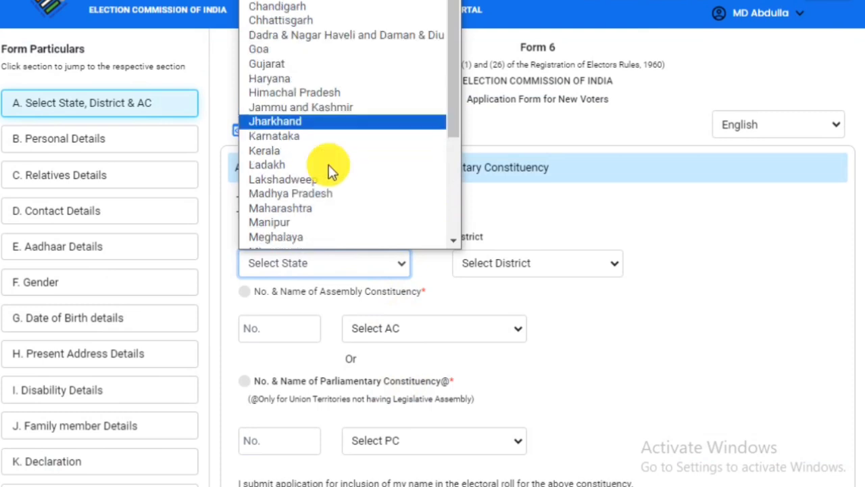
pyautogui.click(320, 246)
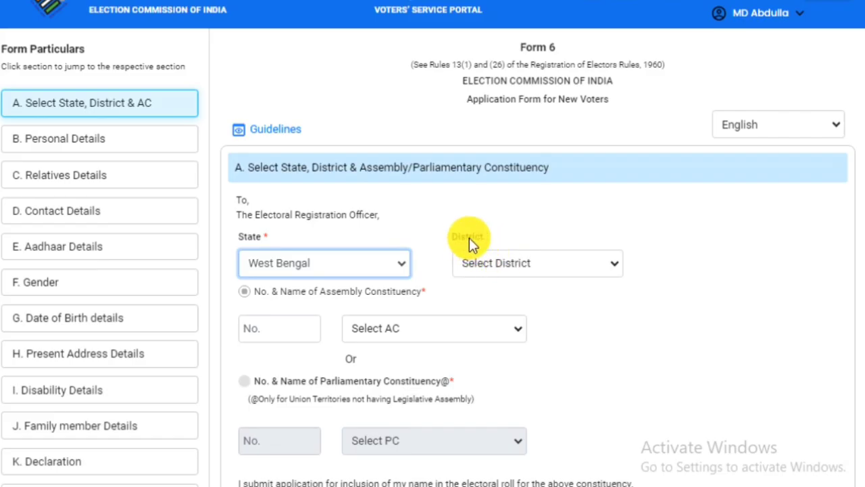
pyautogui.click(616, 262)
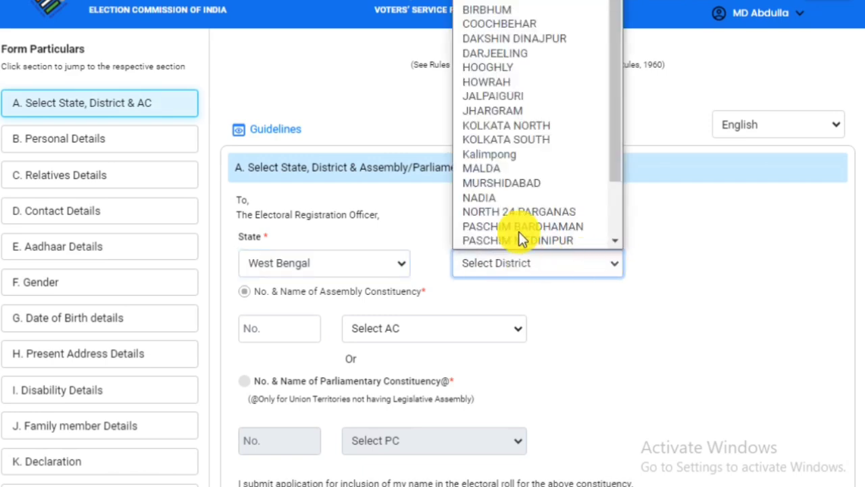
pyautogui.scroll(-1, 518, 231)
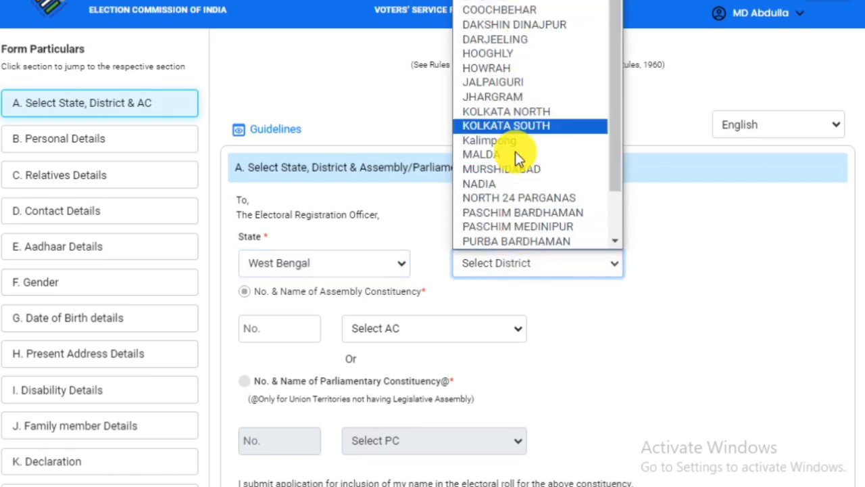
pyautogui.click(514, 200)
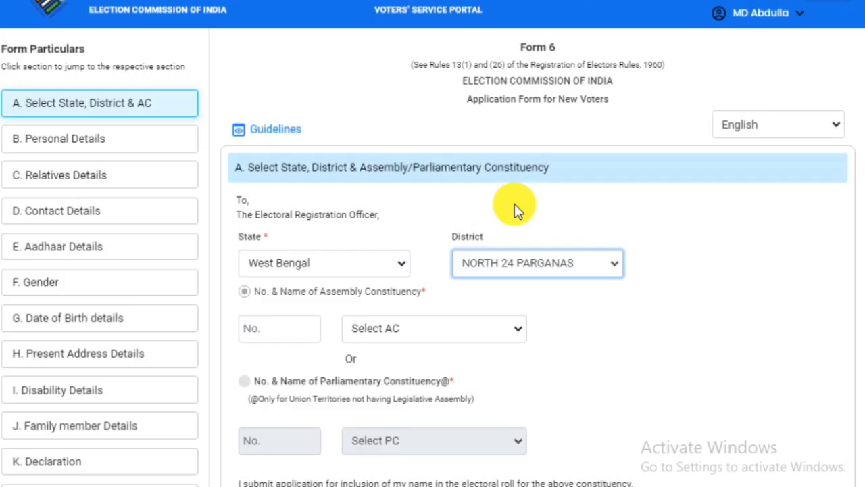
# - Choose Haroa (121) as the assembly constituency and continue to Personal Details
pyautogui.click(513, 328)
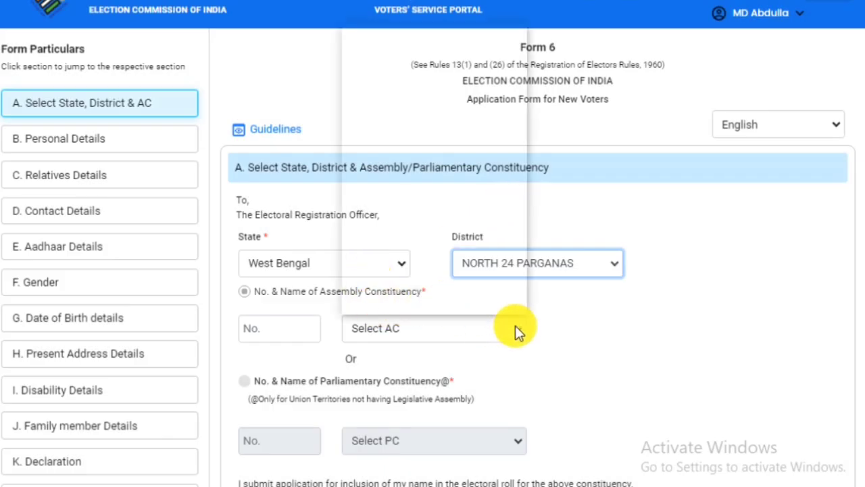
pyautogui.press('m')
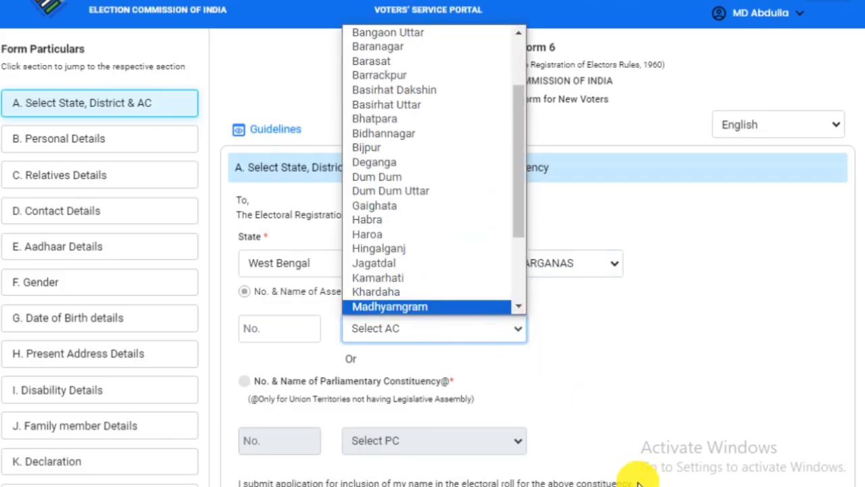
pyautogui.click(409, 237)
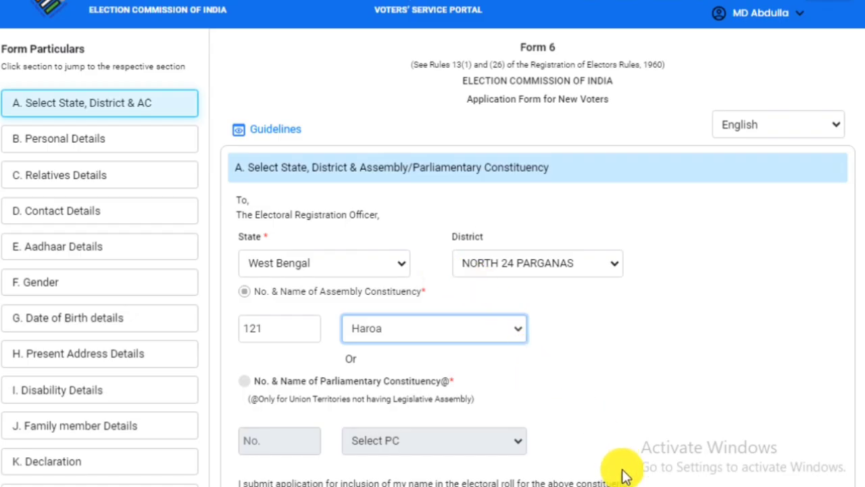
pyautogui.scroll(-1, 639, 370)
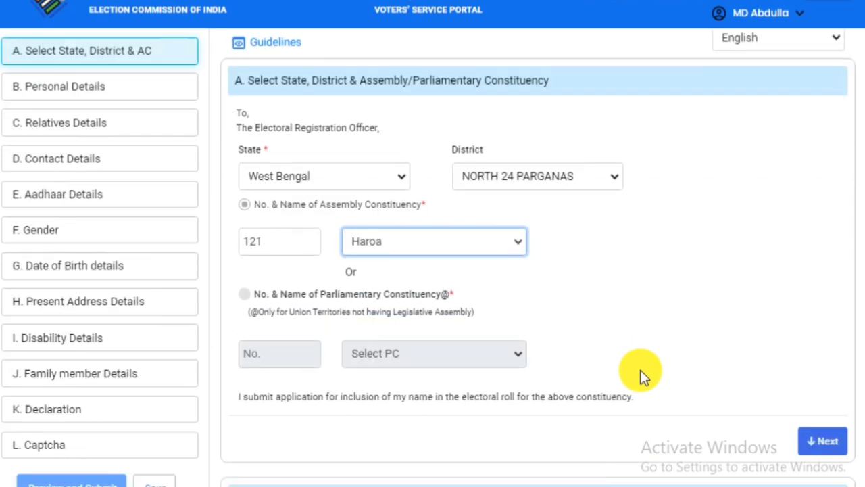
pyautogui.click(824, 440)
# - Enter the applicant's first name and surname in English, plus the regional-language first name
pyautogui.click(282, 200)
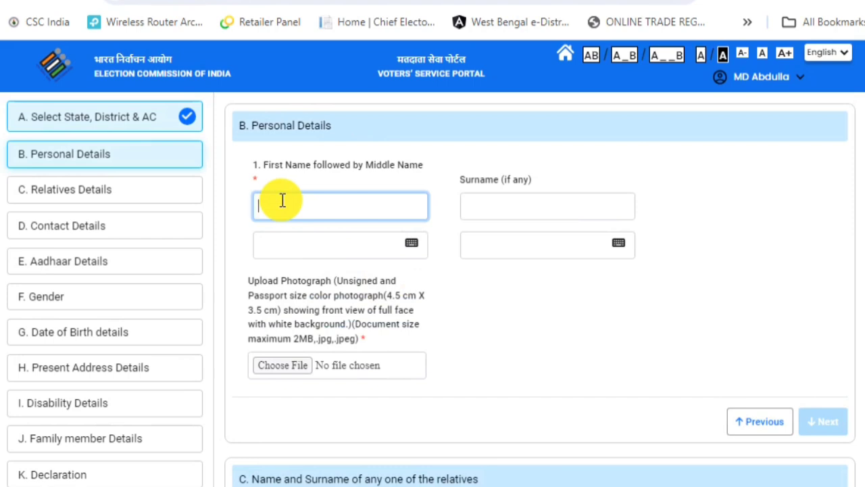
pyautogui.click(486, 208)
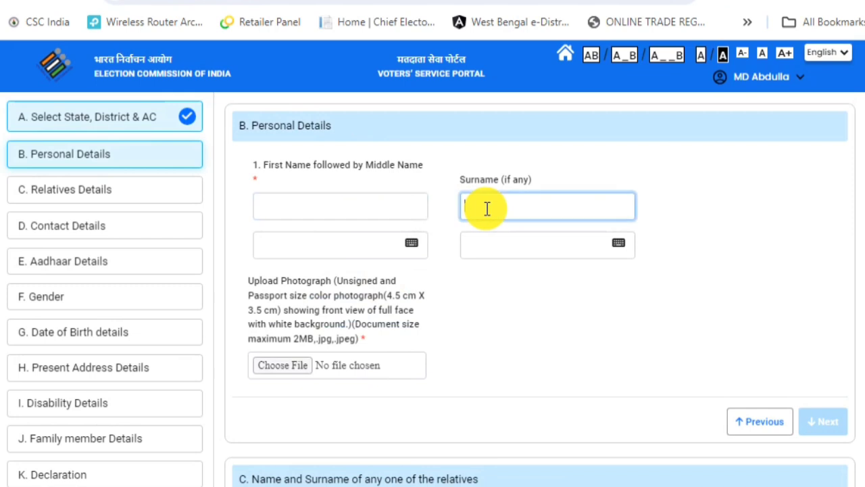
pyautogui.click(287, 194)
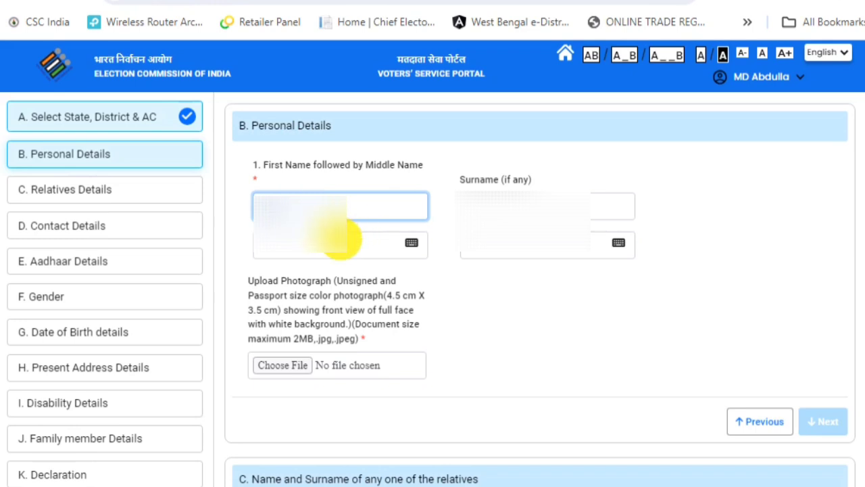
pyautogui.click(338, 238)
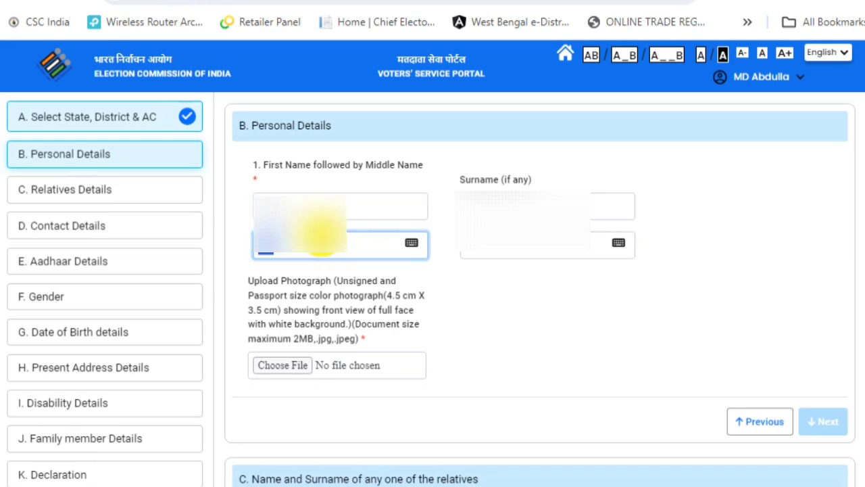
pyautogui.click(548, 208)
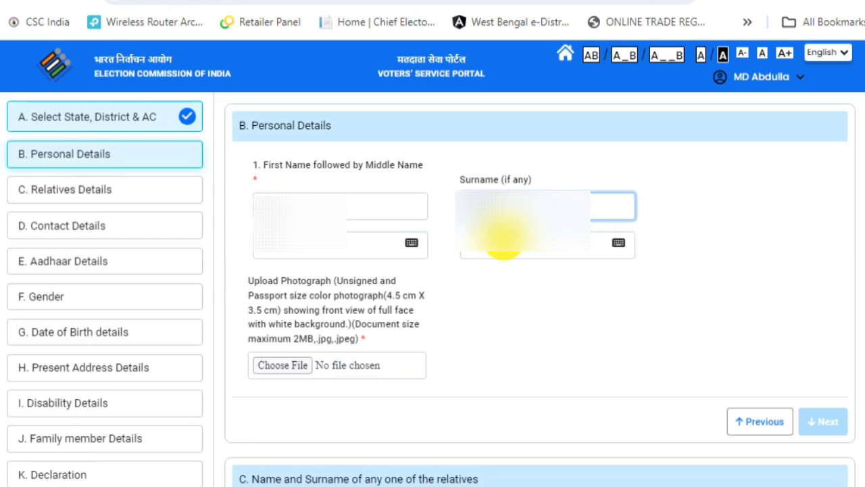
pyautogui.click(501, 240)
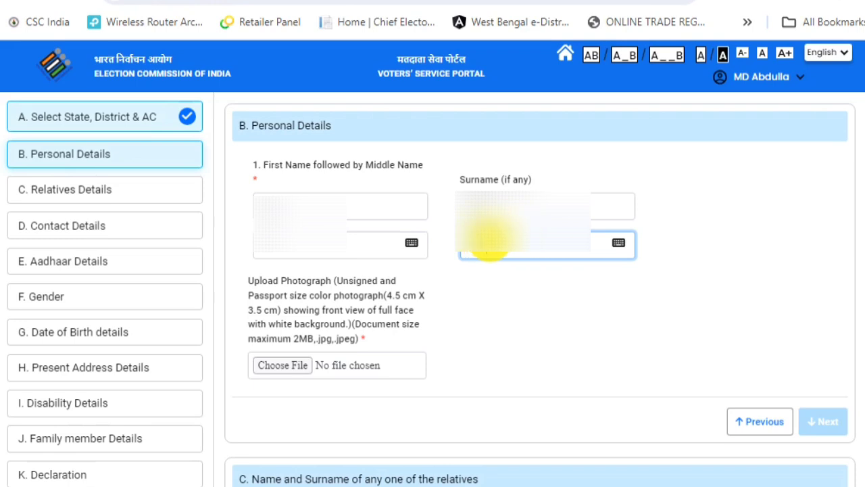
# - Spell the applicant's surname in Bengali using the on-screen Bengali keyboard
pyautogui.click(618, 241)
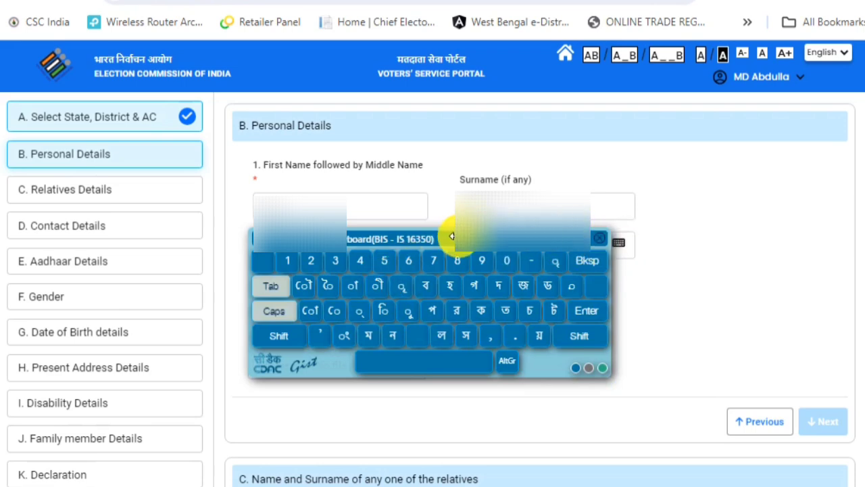
pyautogui.moveTo(452, 233); pyautogui.dragTo(463, 280)
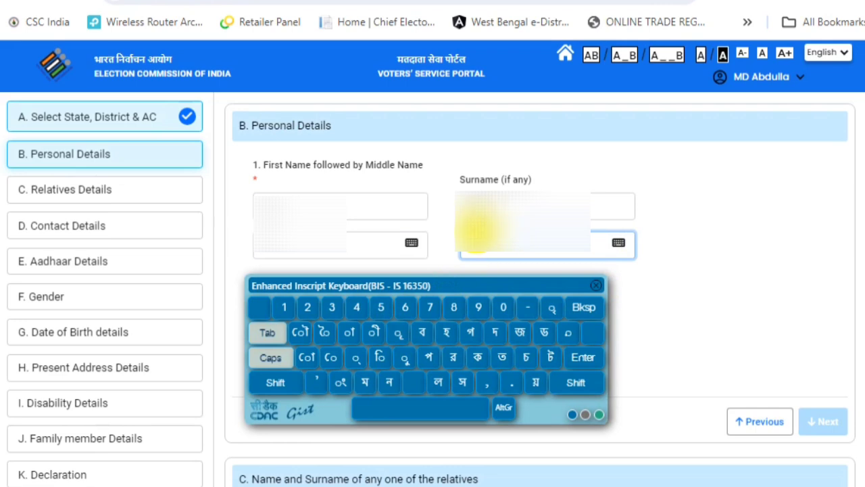
pyautogui.press('BackSpace')
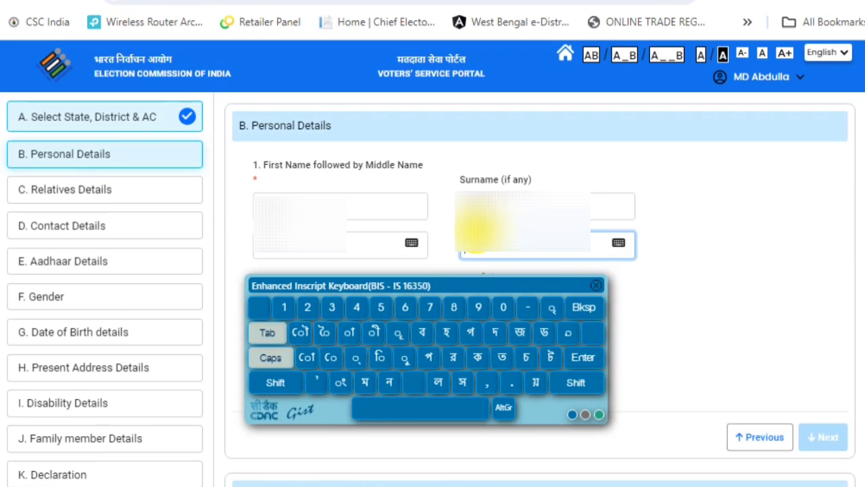
pyautogui.click(405, 357)
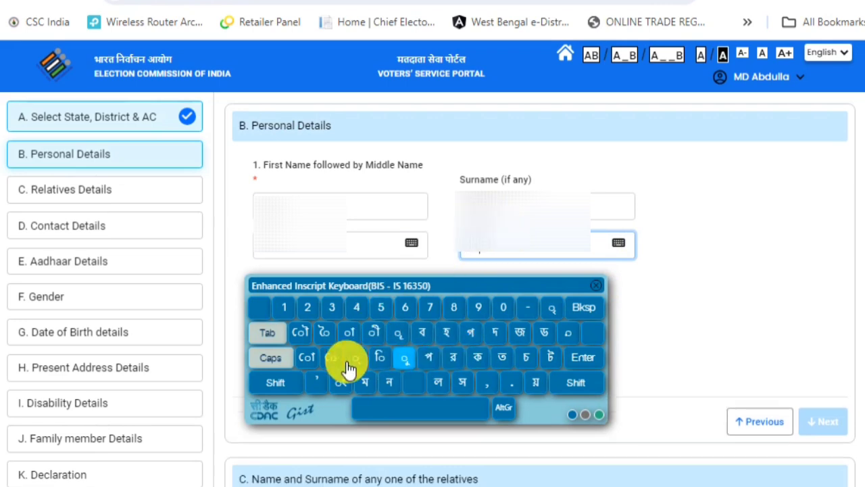
pyautogui.click(352, 362)
pyautogui.click(475, 366)
pyautogui.click(545, 369)
pyautogui.click(427, 367)
pyautogui.click(378, 366)
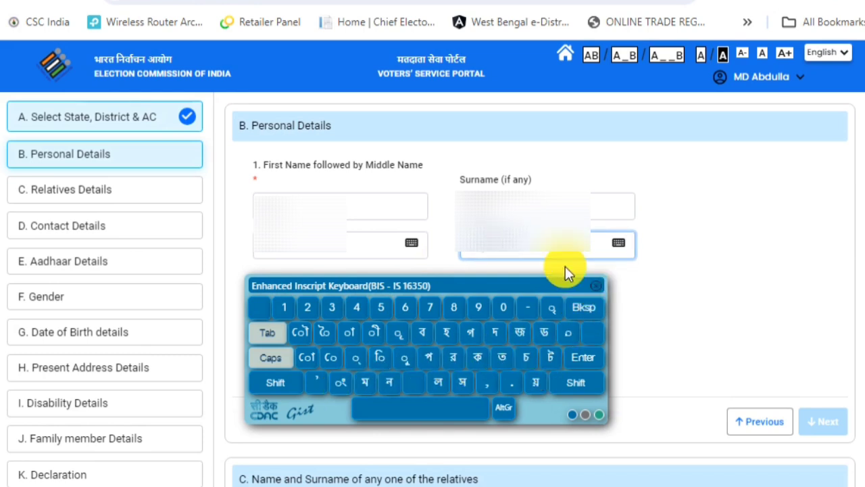
pyautogui.moveTo(543, 246); pyautogui.dragTo(420, 244)
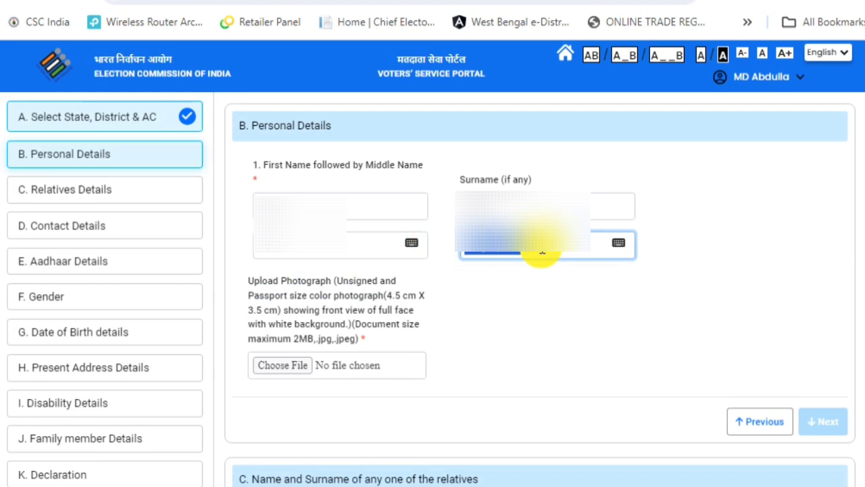
pyautogui.click(360, 279)
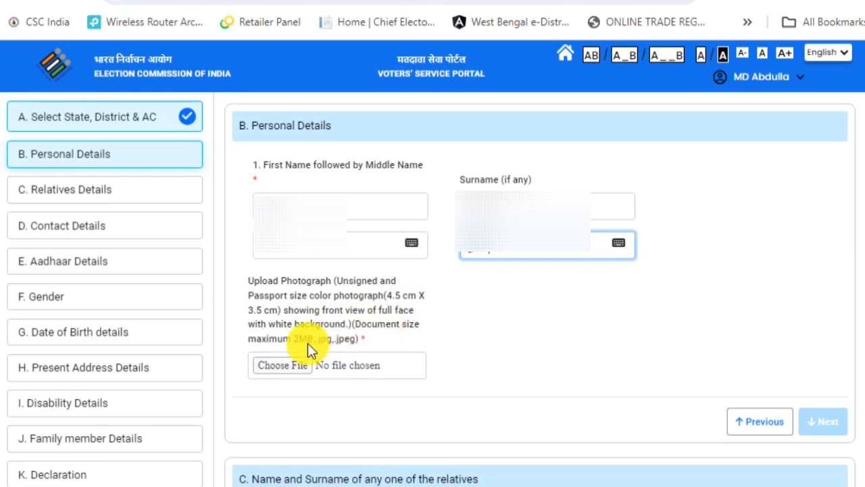
pyautogui.click(286, 358)
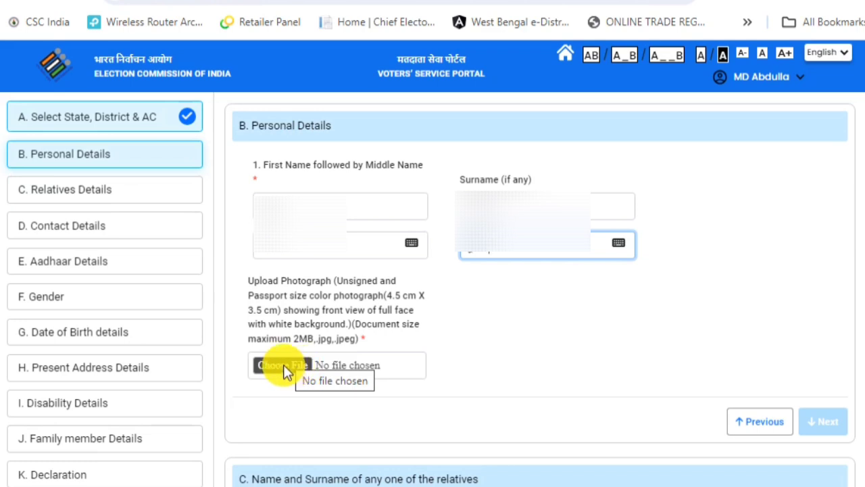
# - Upload and crop the applicant's passport photo, accepting the face-detection confirmation
pyautogui.click(284, 364)
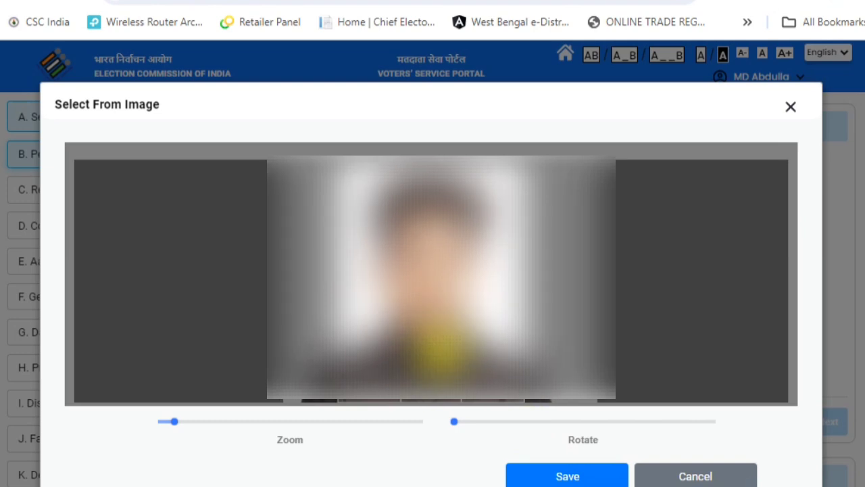
pyautogui.click(558, 478)
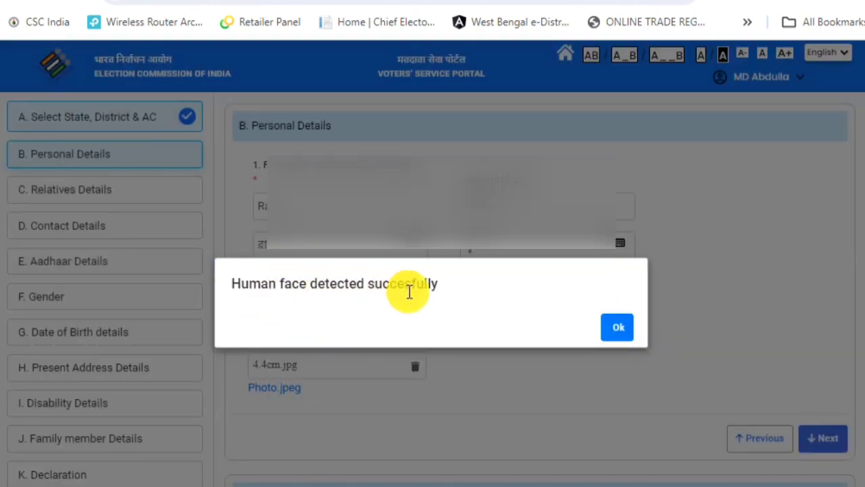
pyautogui.click(602, 325)
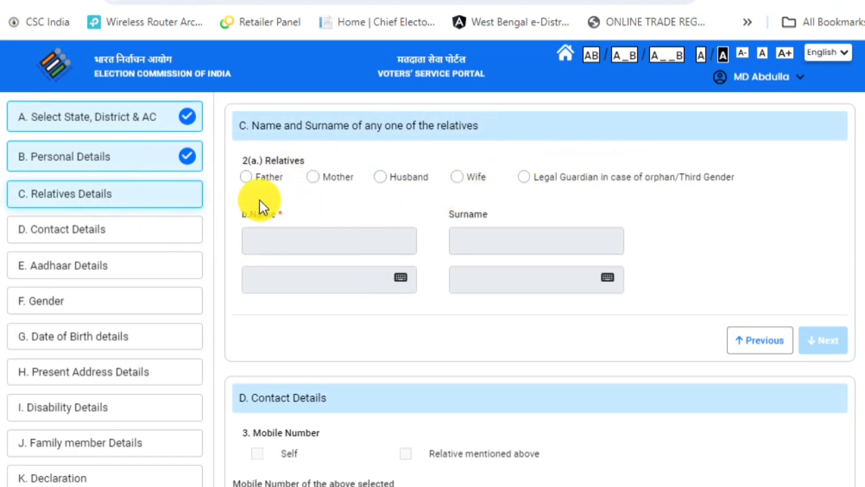
# - Pick Father as the relative, enter his name and surname in both languages, and continue
pyautogui.click(247, 176)
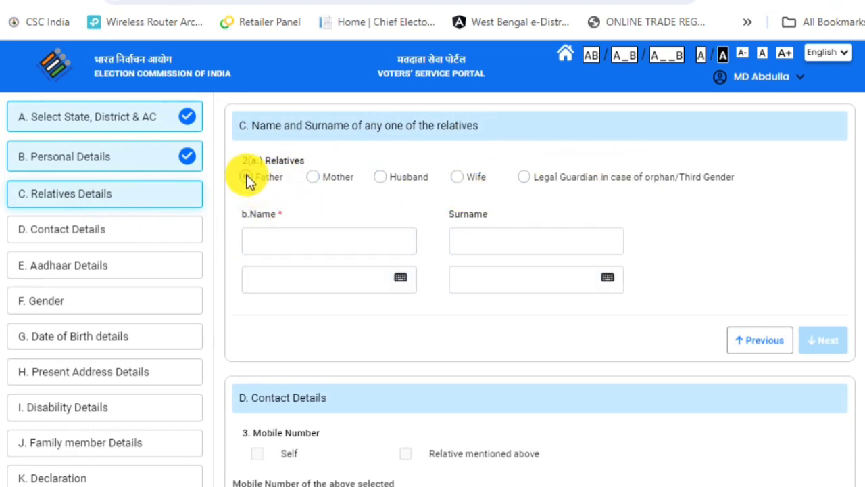
pyautogui.click(289, 231)
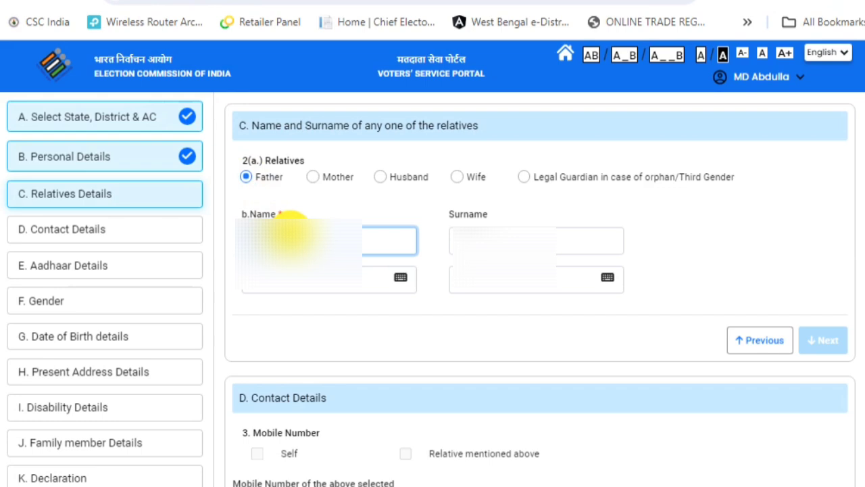
pyautogui.click(309, 274)
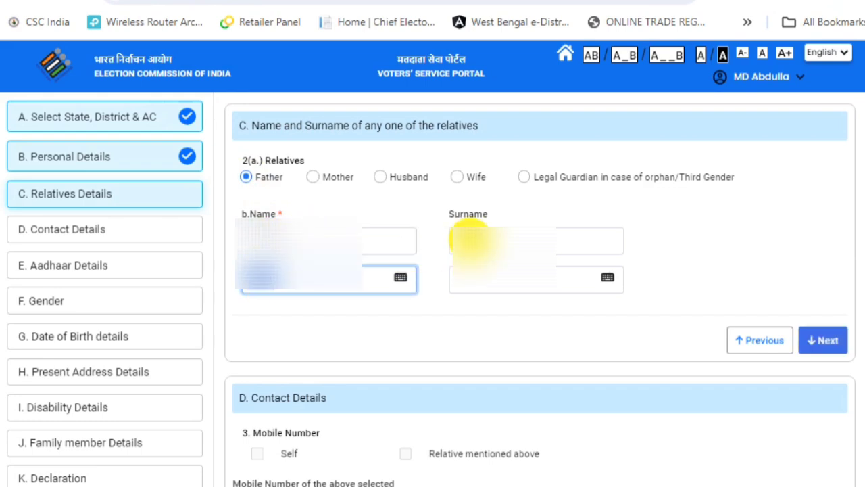
pyautogui.click(471, 241)
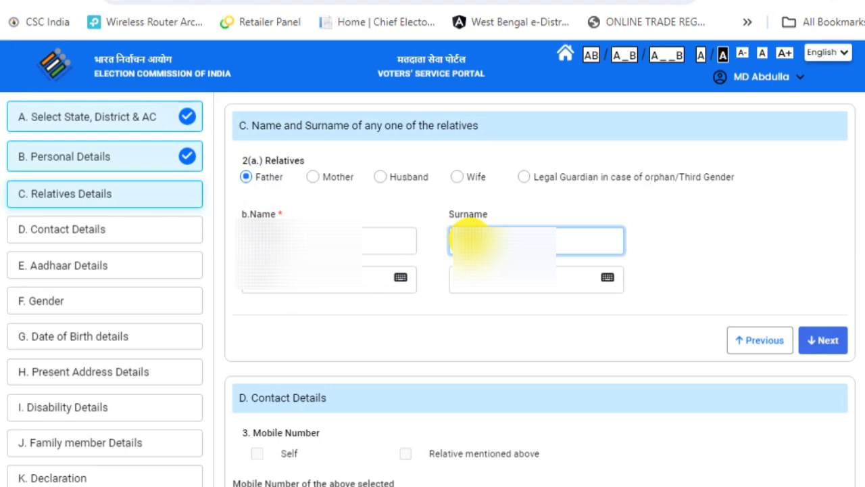
pyautogui.click(468, 285)
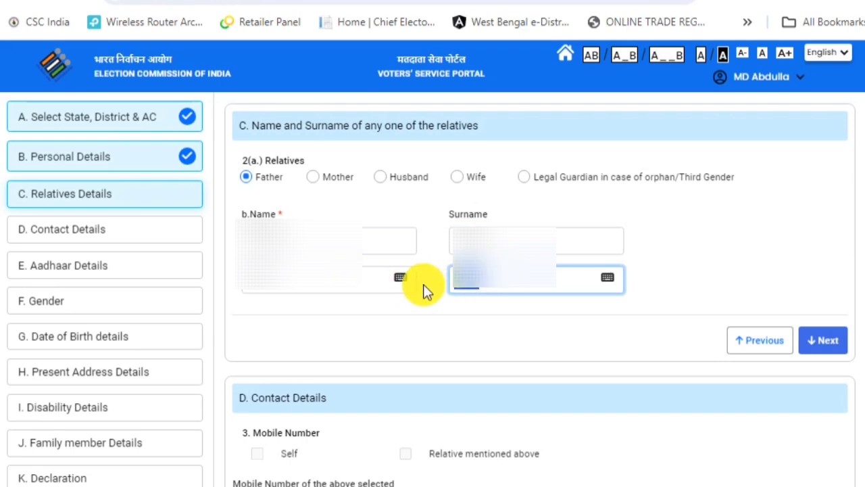
pyautogui.click(822, 343)
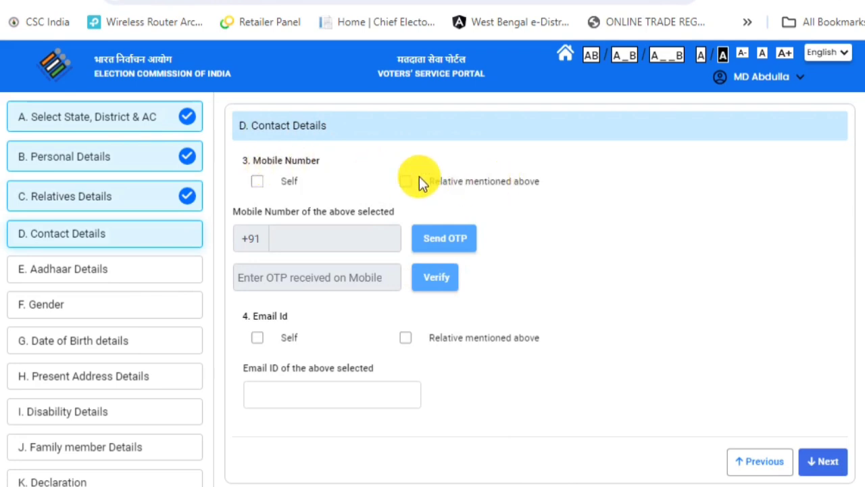
# - Enter the applicant's own mobile number and verify it with the one-time password
pyautogui.click(257, 181)
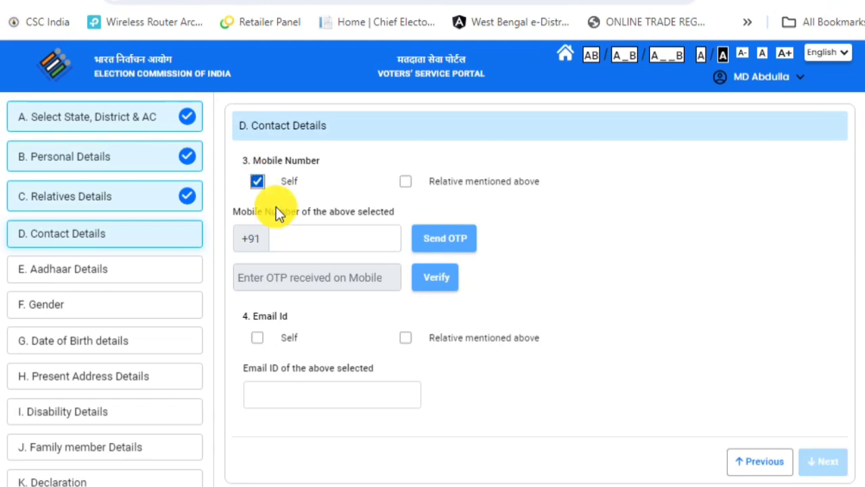
pyautogui.click(287, 241)
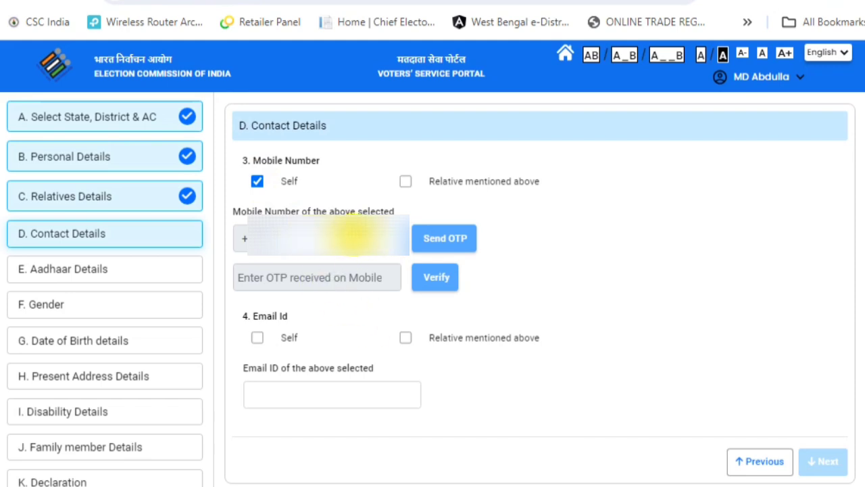
pyautogui.click(426, 238)
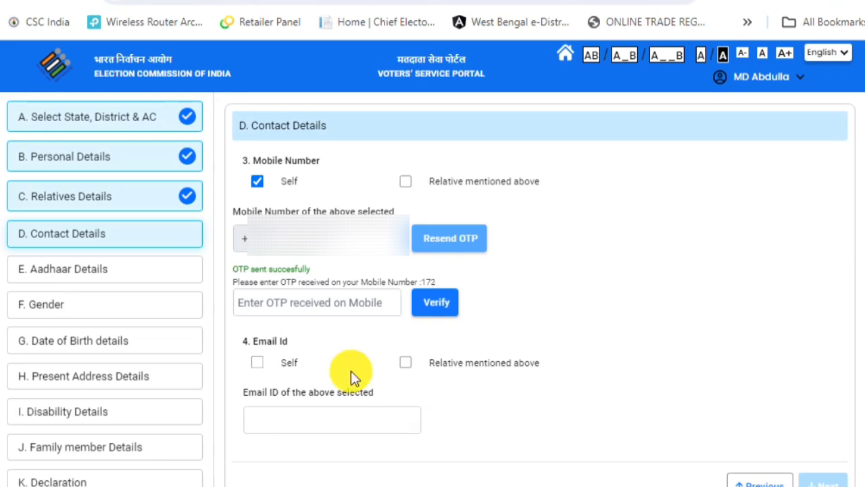
pyautogui.click(315, 304)
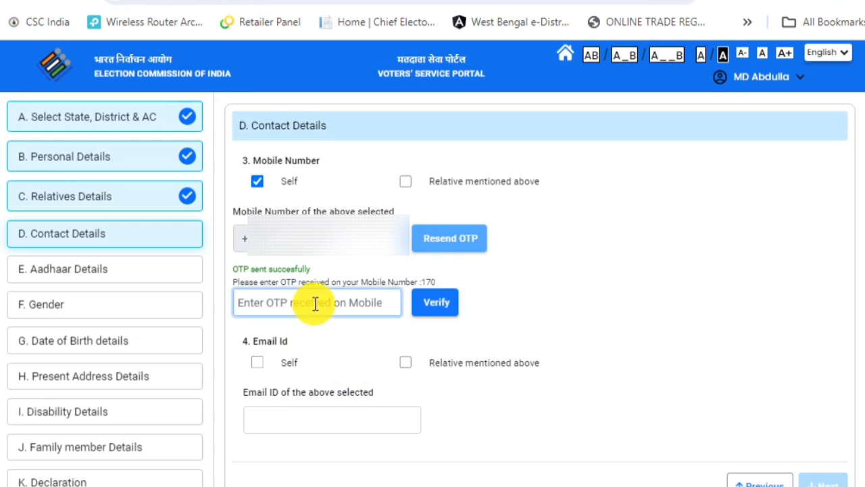
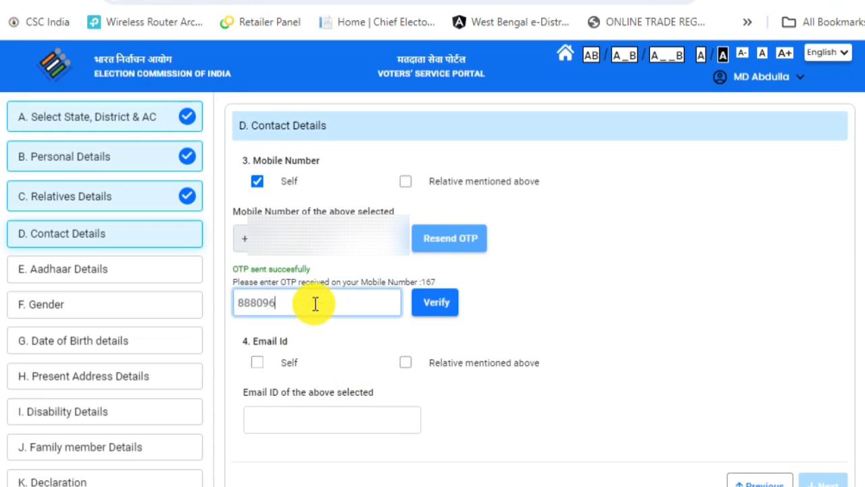
pyautogui.click(434, 303)
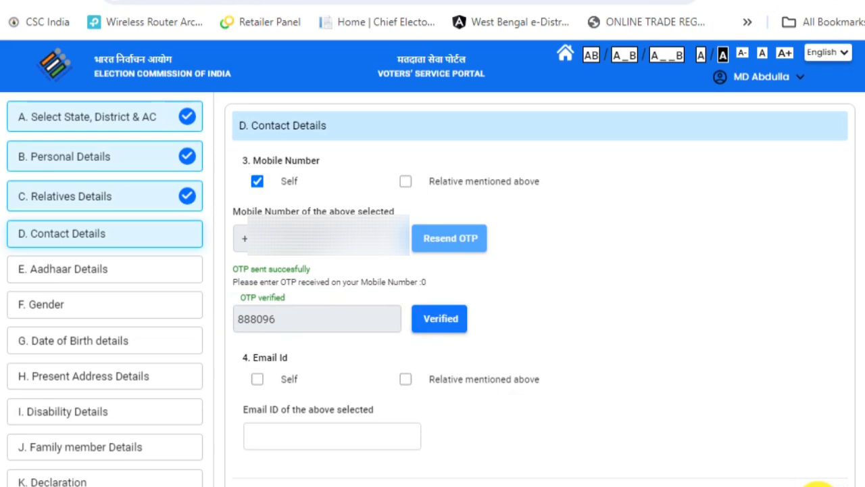
pyautogui.moveTo(245, 126); pyautogui.dragTo(329, 126)
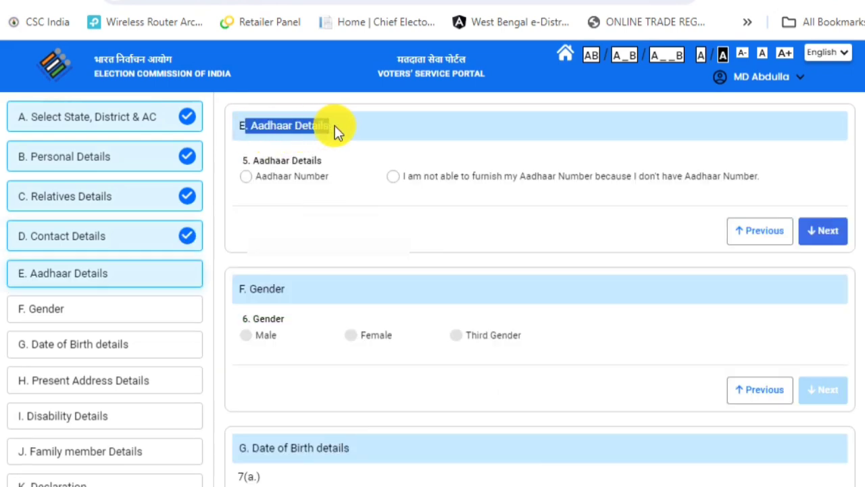
# - Provide the applicant's Aadhaar number and complete the Aadhaar Details section
pyautogui.click(331, 125)
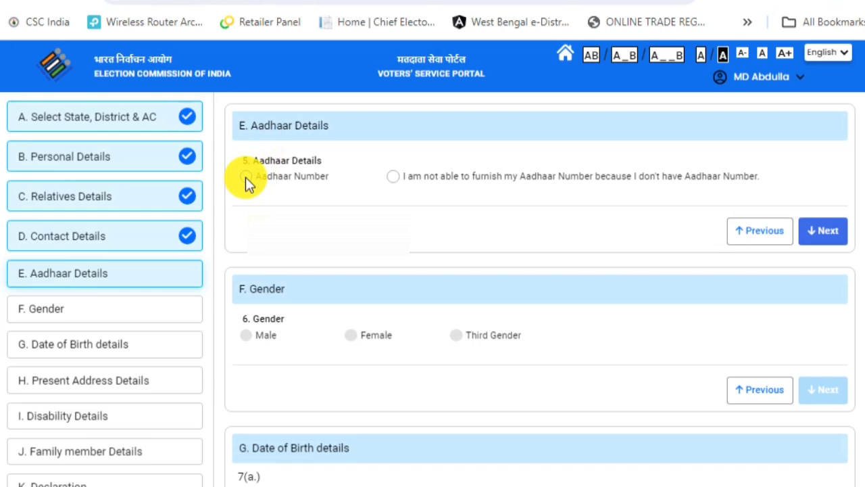
pyautogui.click(245, 177)
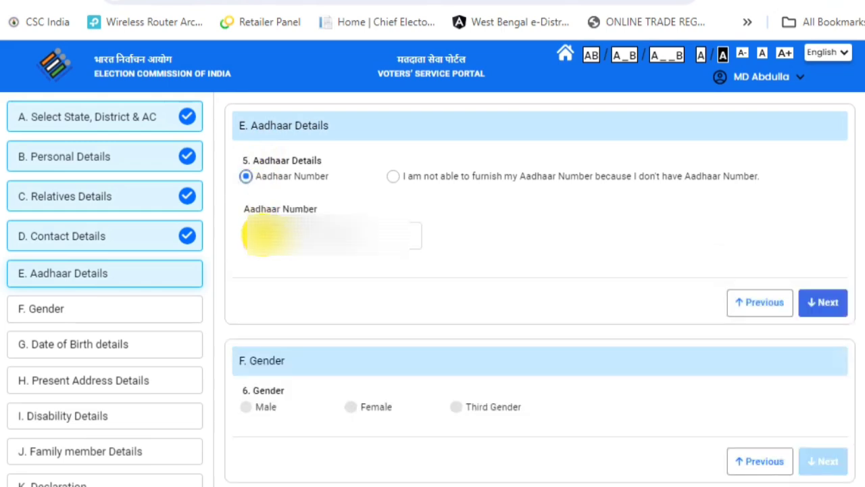
pyautogui.click(265, 234)
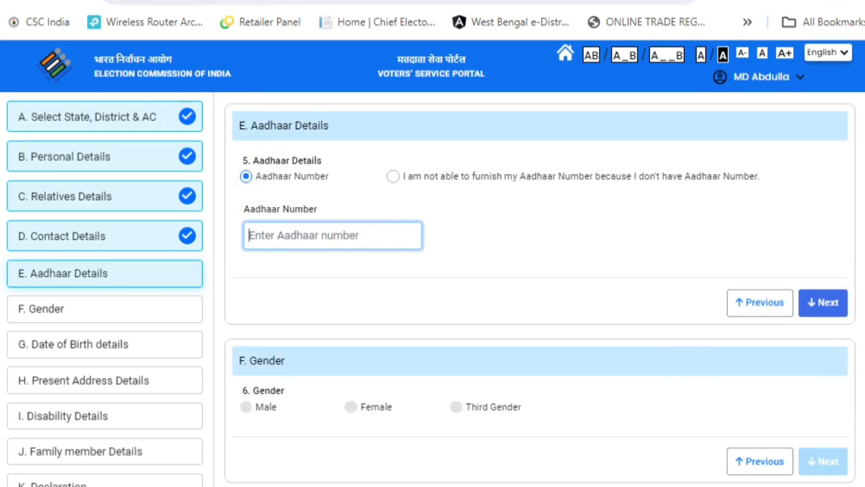
pyautogui.click(813, 302)
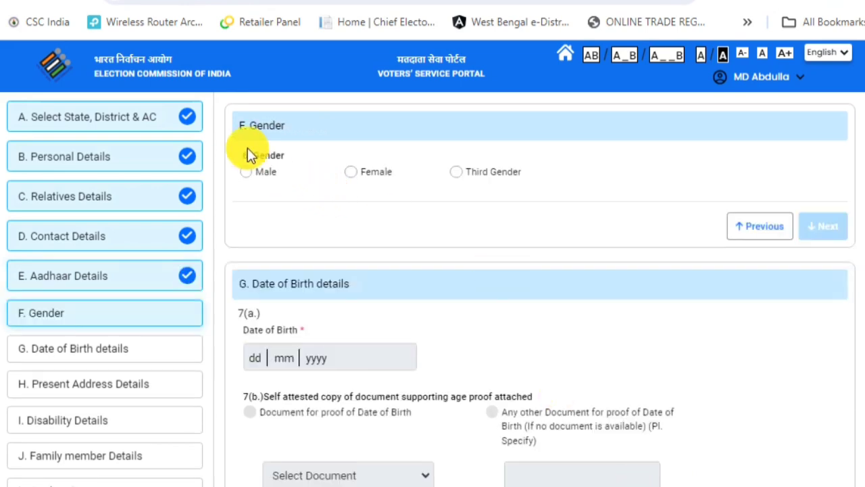
# - Set the applicant's gender to Male
pyautogui.tripleClick(277, 131)
pyautogui.click(246, 154)
pyautogui.click(248, 173)
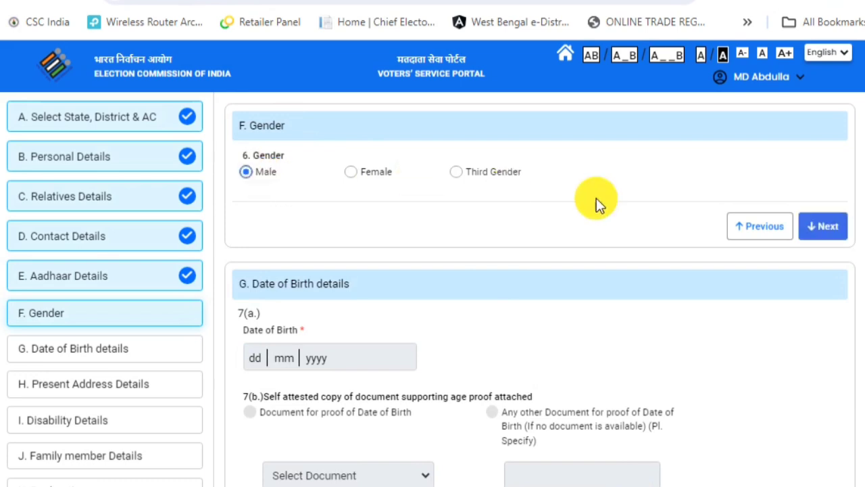
pyautogui.click(819, 227)
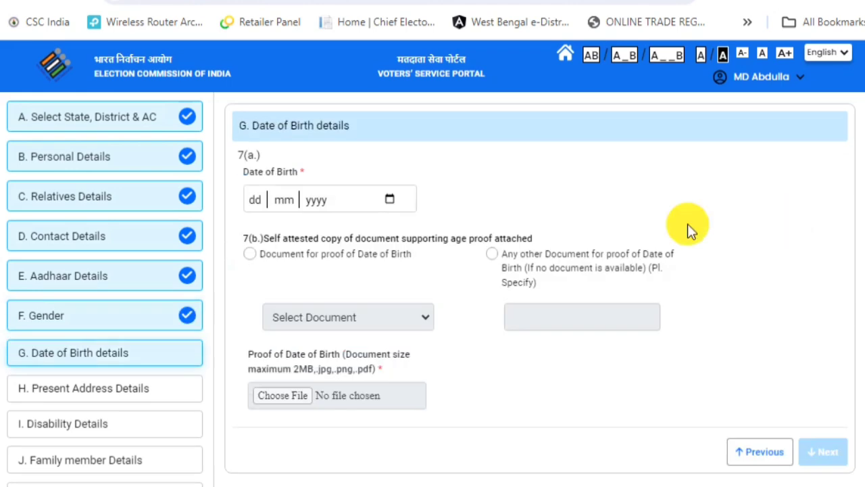
pyautogui.click(255, 200)
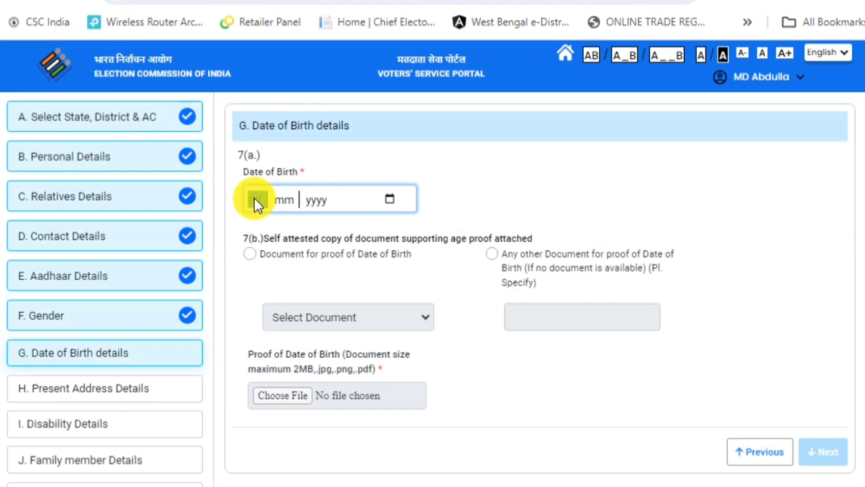
pyautogui.click(277, 200)
pyautogui.click(313, 200)
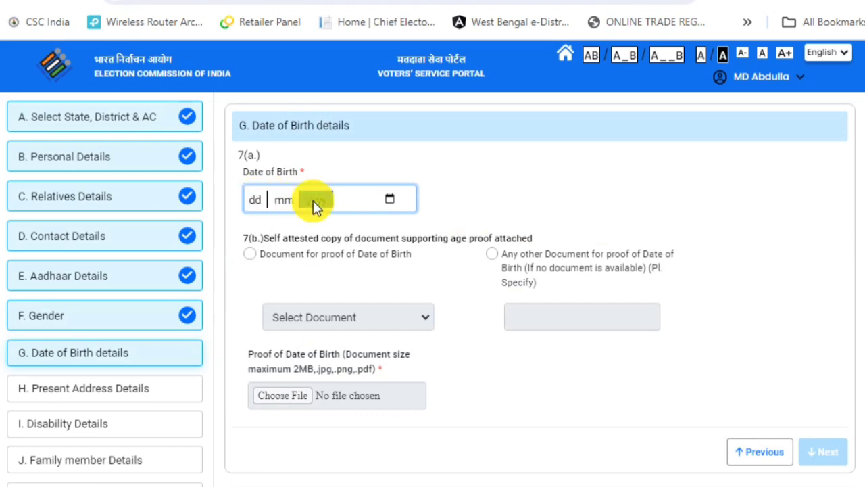
pyautogui.click(386, 197)
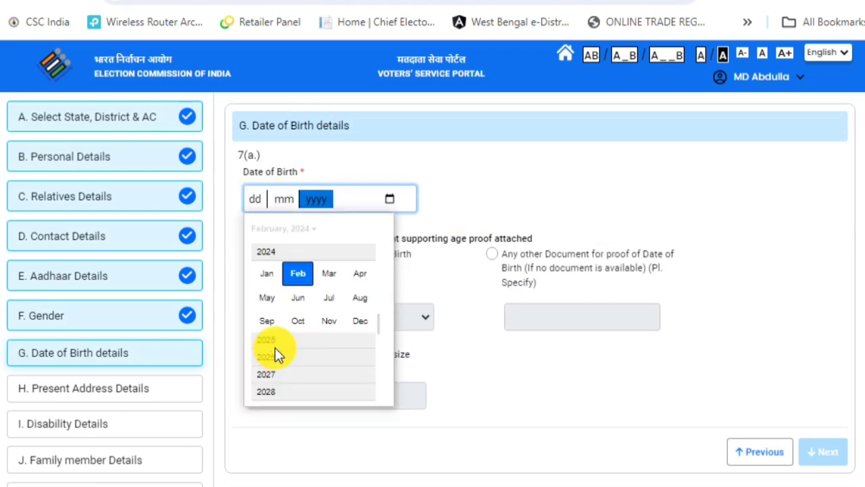
pyautogui.scroll(3, 276, 348)
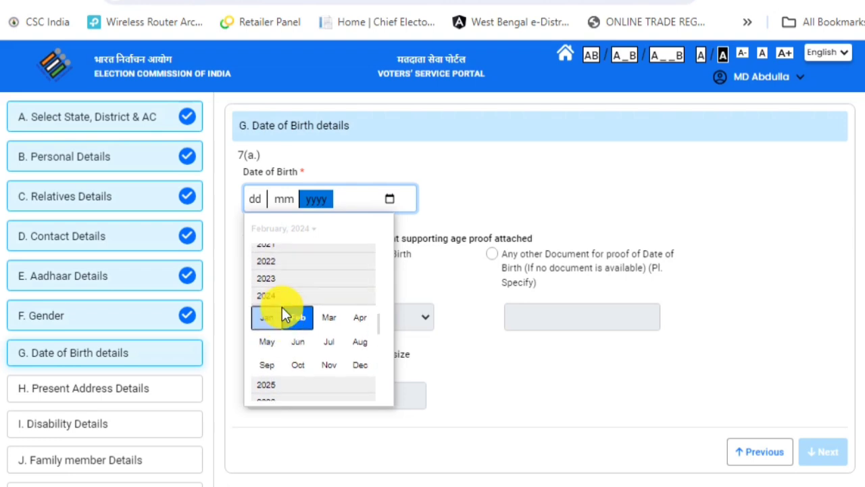
pyautogui.scroll(5, 282, 306)
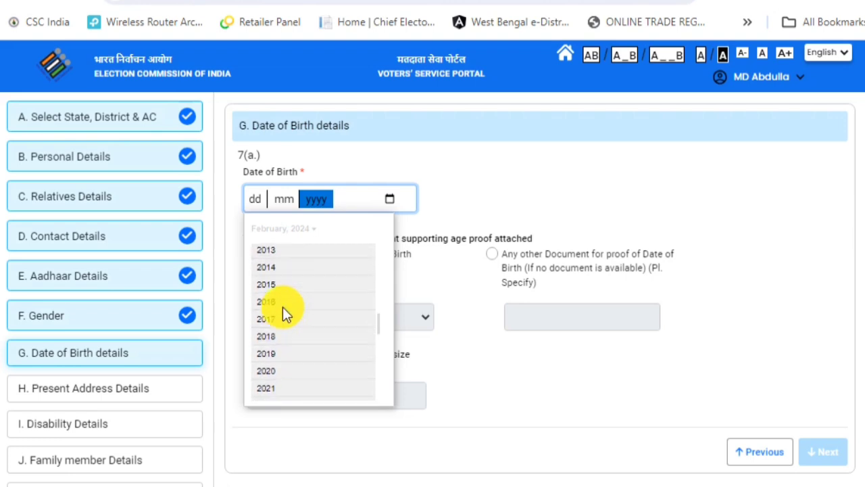
pyautogui.scroll(10, 283, 307)
pyautogui.click(291, 286)
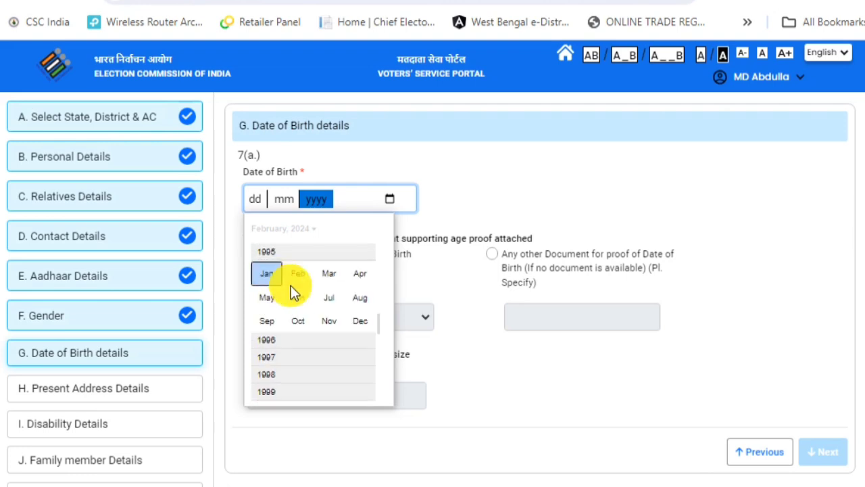
pyautogui.click(298, 274)
pyautogui.click(319, 277)
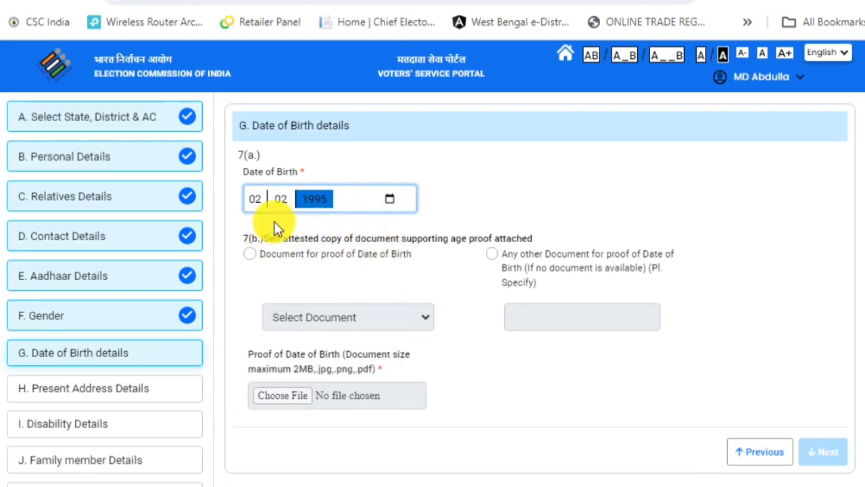
pyautogui.click(378, 215)
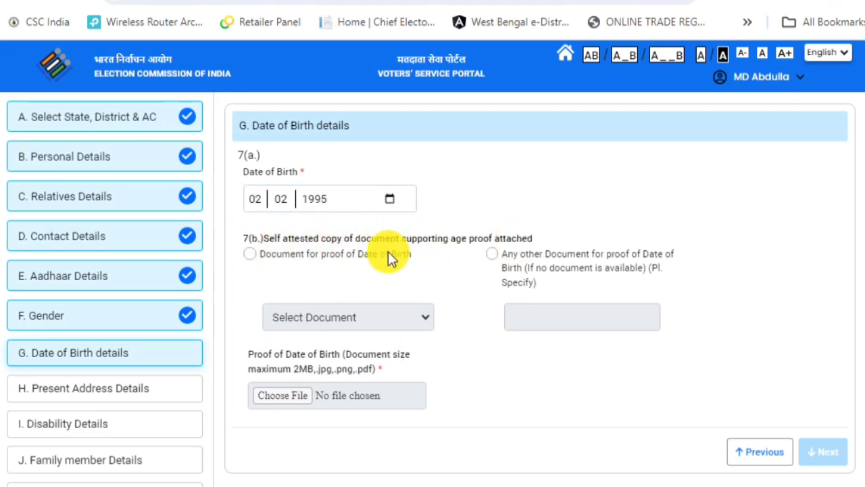
# - Choose Aadhaar Card as the date-of-birth proof, upload 11.pdf, and proceed to the address section
pyautogui.click(248, 253)
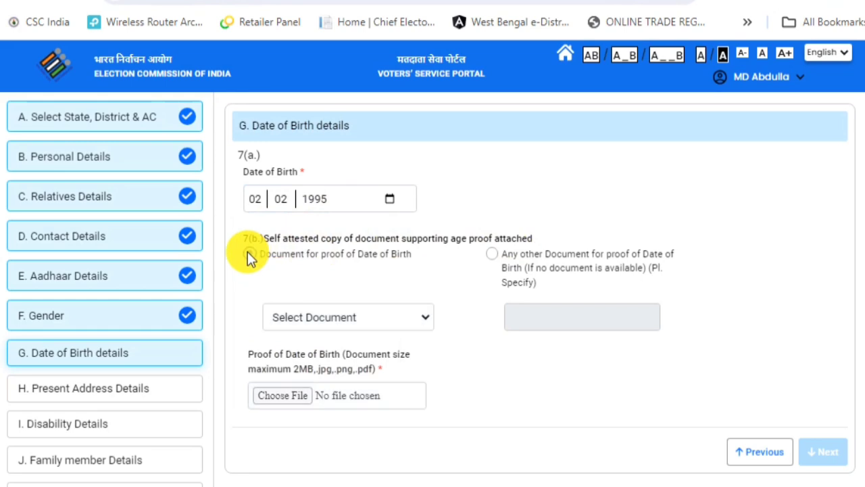
pyautogui.click(424, 315)
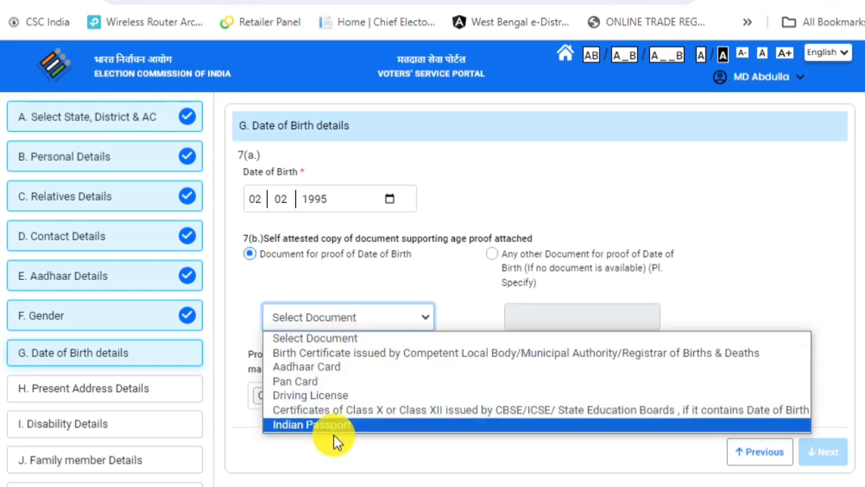
pyautogui.click(314, 367)
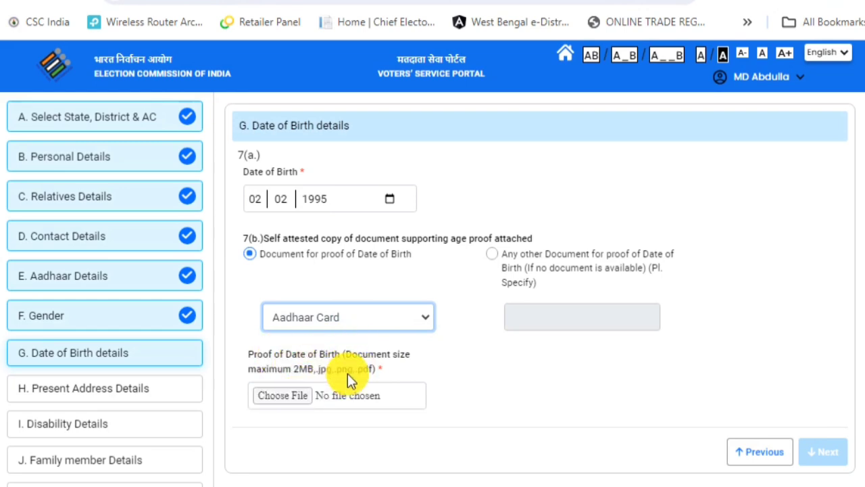
pyautogui.click(301, 396)
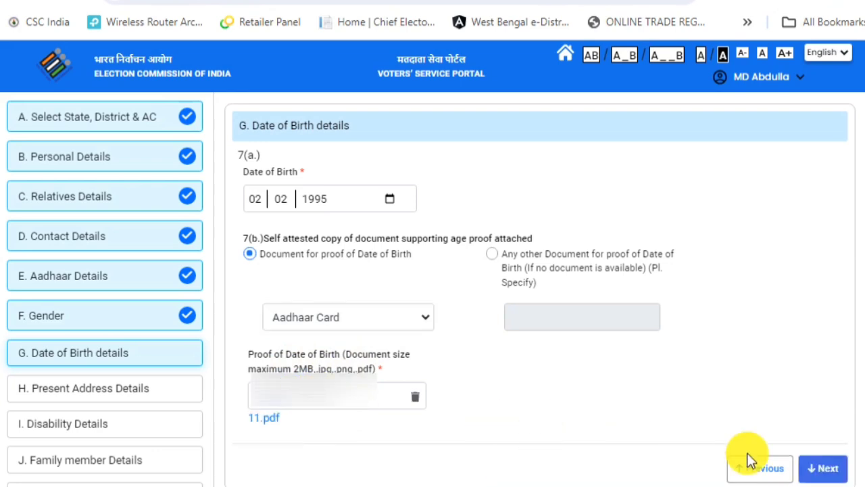
pyautogui.click(829, 471)
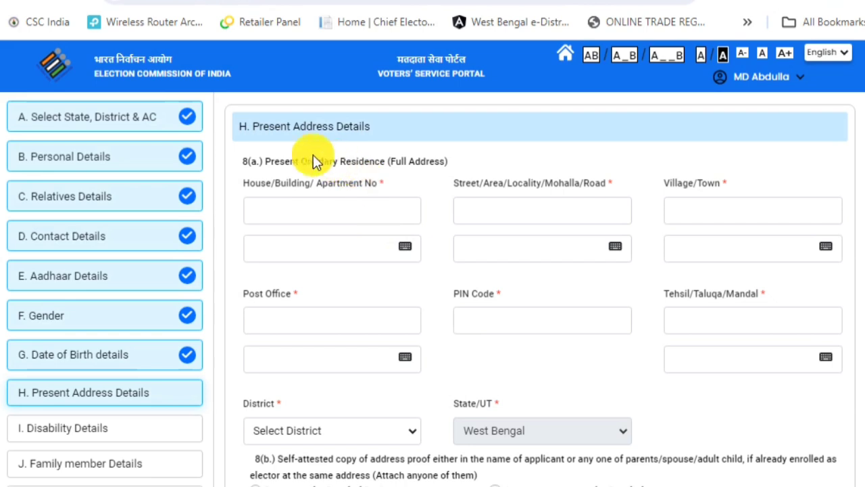
# - Enter house number n001 along with its Bengali version
pyautogui.click(281, 205)
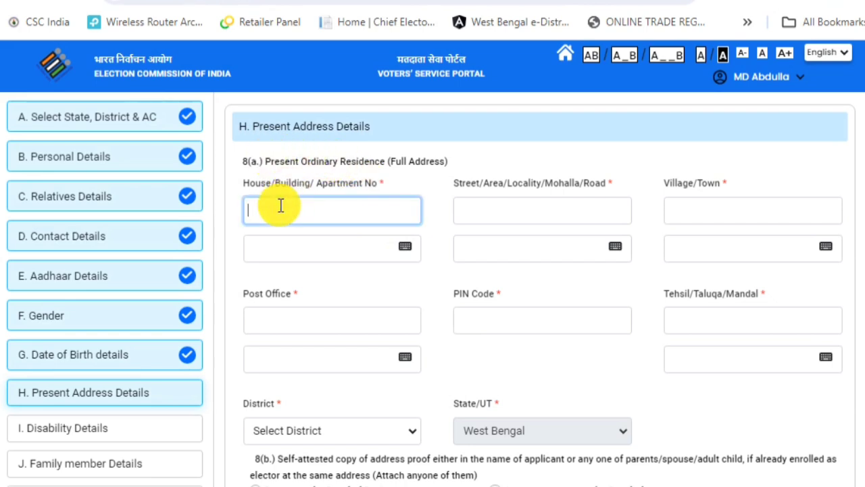
pyautogui.write('n001')
pyautogui.click(276, 238)
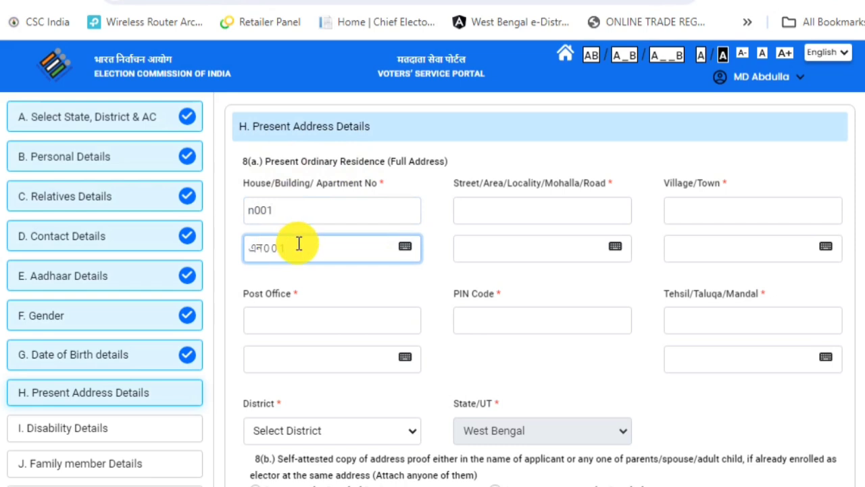
# - Enter Barasat as the village/town so its Bengali version fills in
pyautogui.click(484, 212)
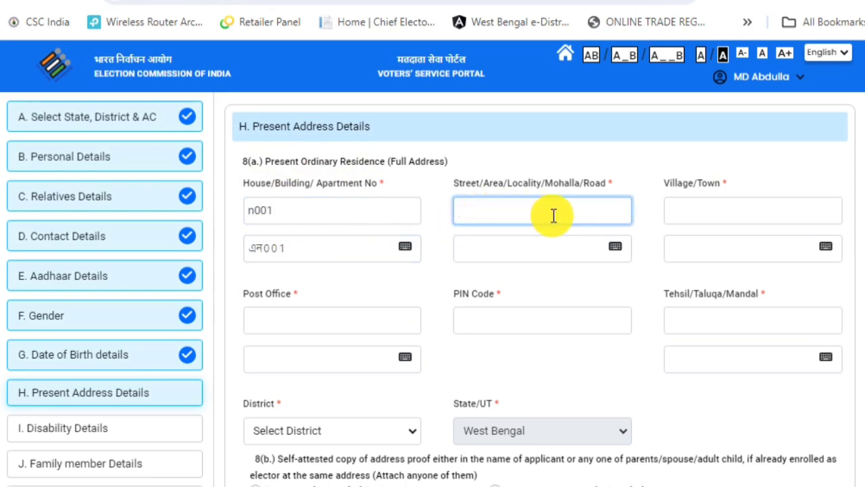
pyautogui.click(710, 207)
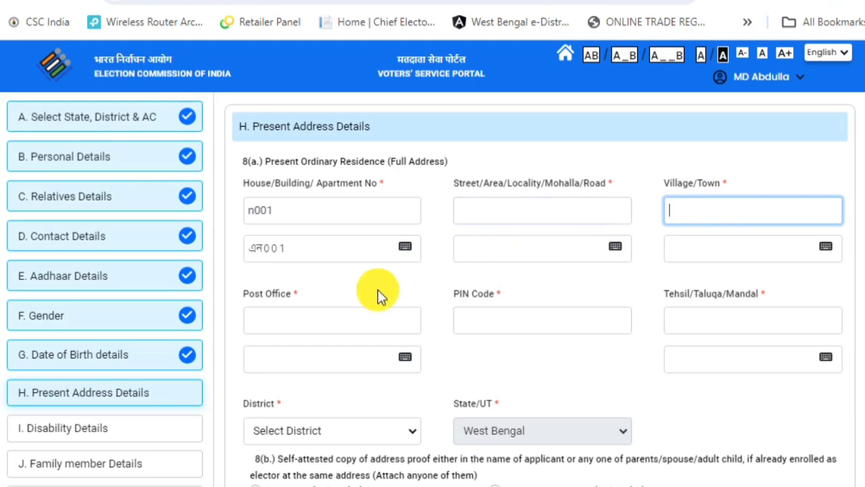
pyautogui.click(325, 320)
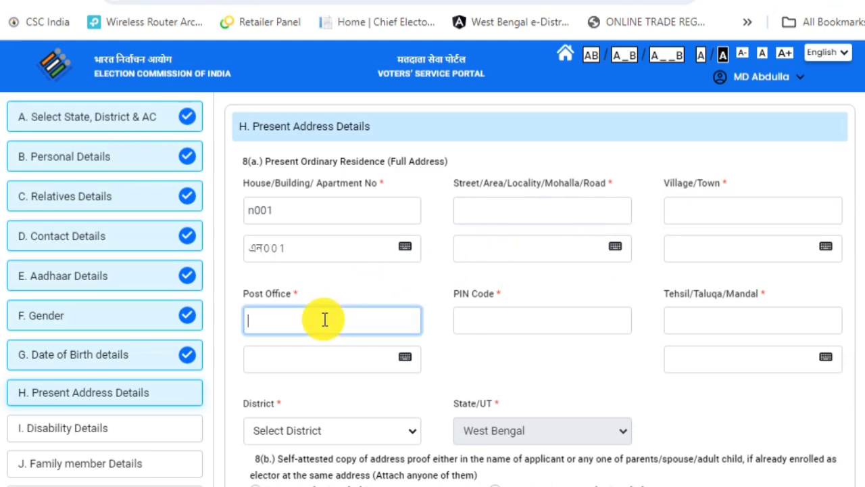
pyautogui.click(502, 323)
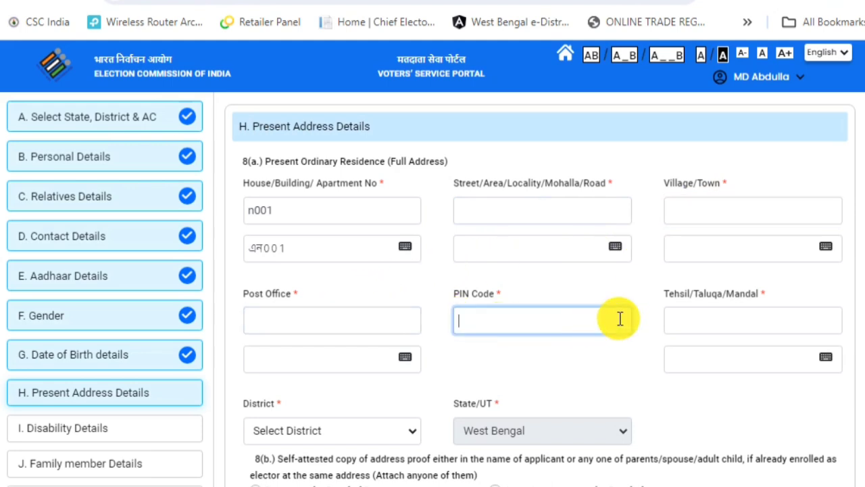
pyautogui.click(680, 324)
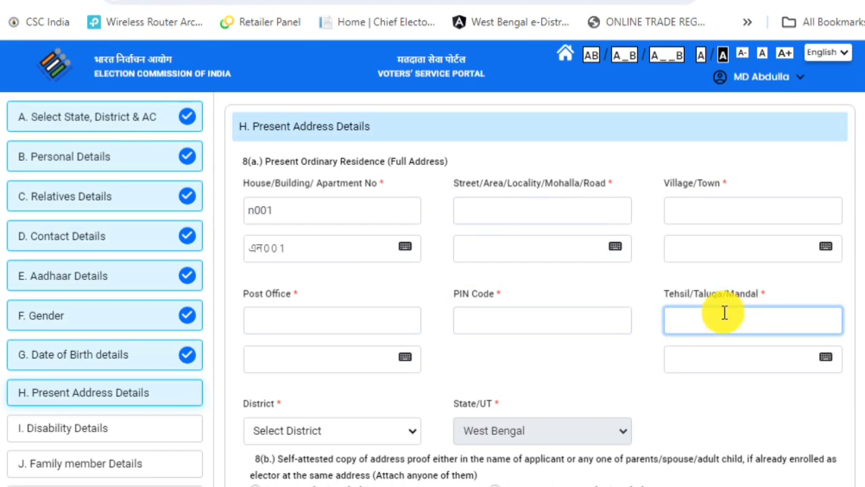
pyautogui.click(723, 199)
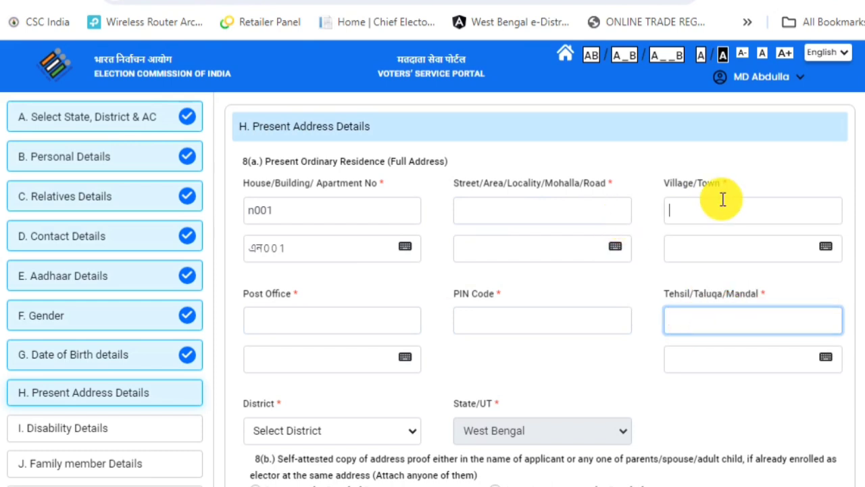
pyautogui.write('Barasat')
pyautogui.press('Tab')
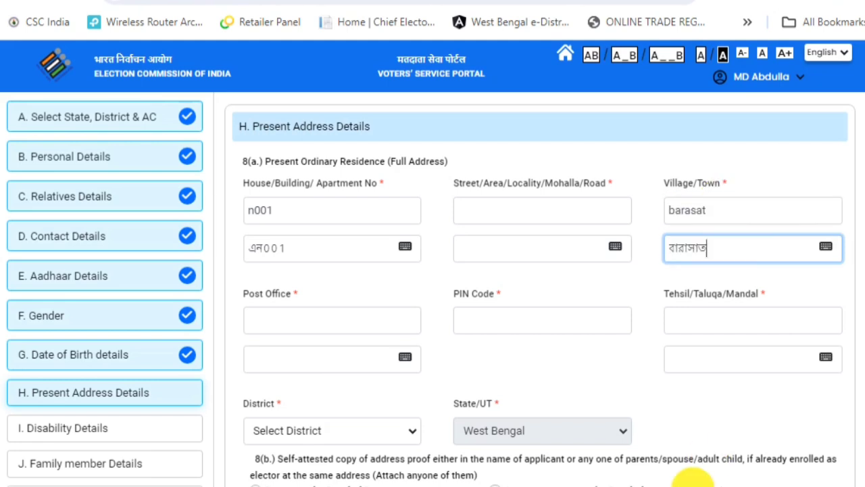
# - Select NORTH 24 PARGANAS as the address district
pyautogui.scroll(-3, 515, 354)
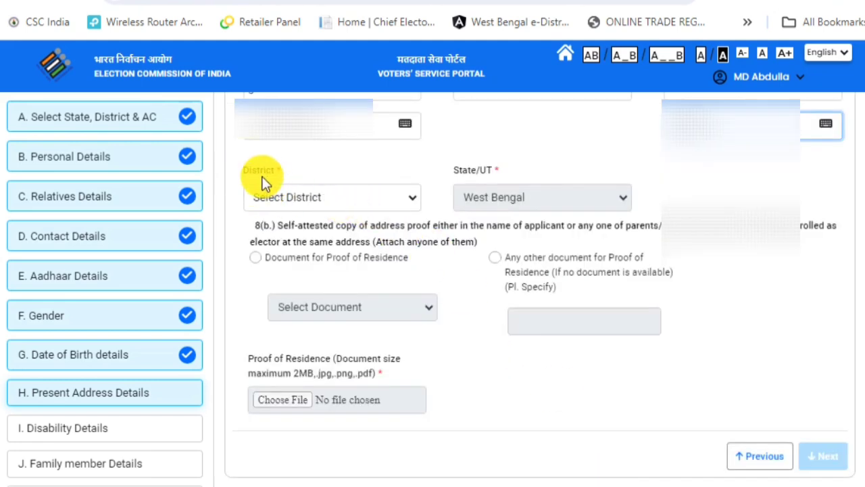
pyautogui.click(411, 197)
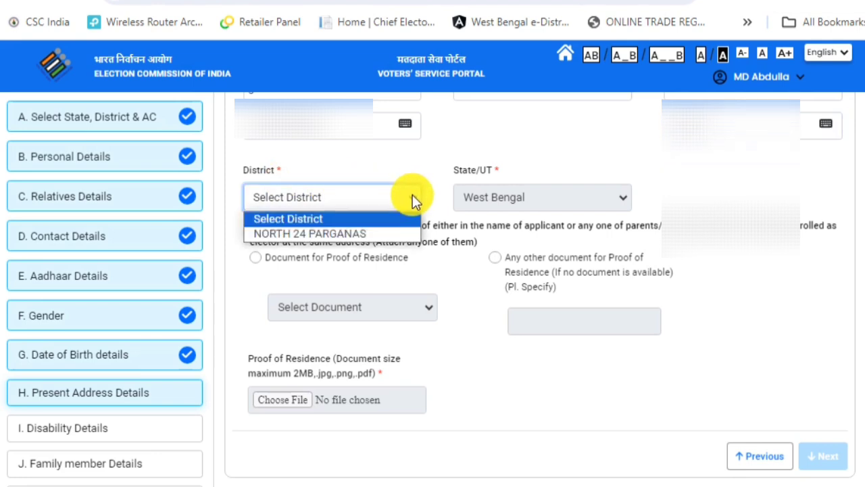
pyautogui.click(361, 234)
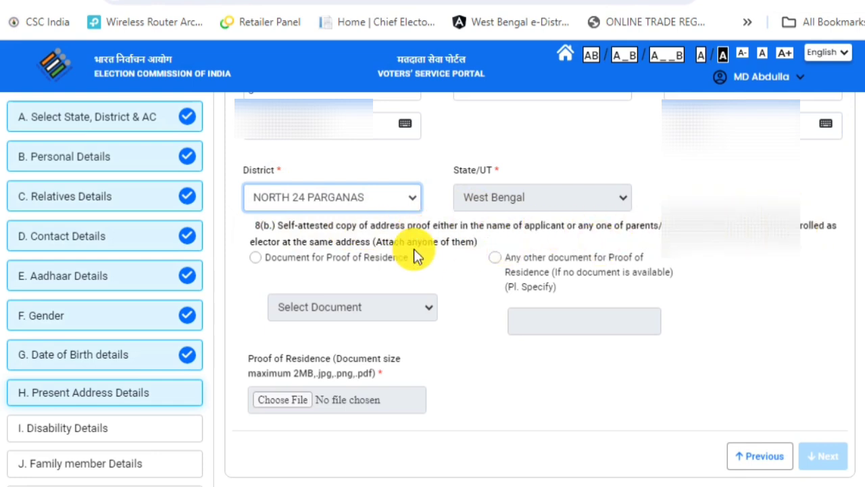
# - Choose Aadhaar Card as the residence proof document and start uploading the file
pyautogui.click(255, 258)
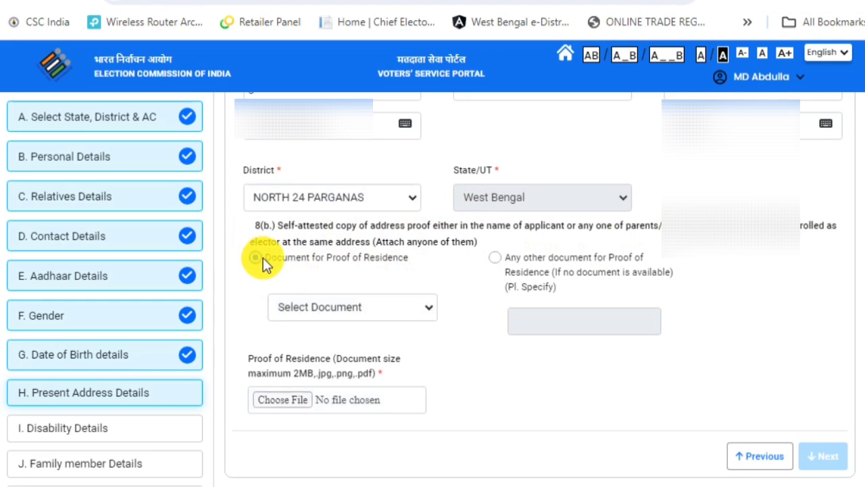
pyautogui.click(429, 308)
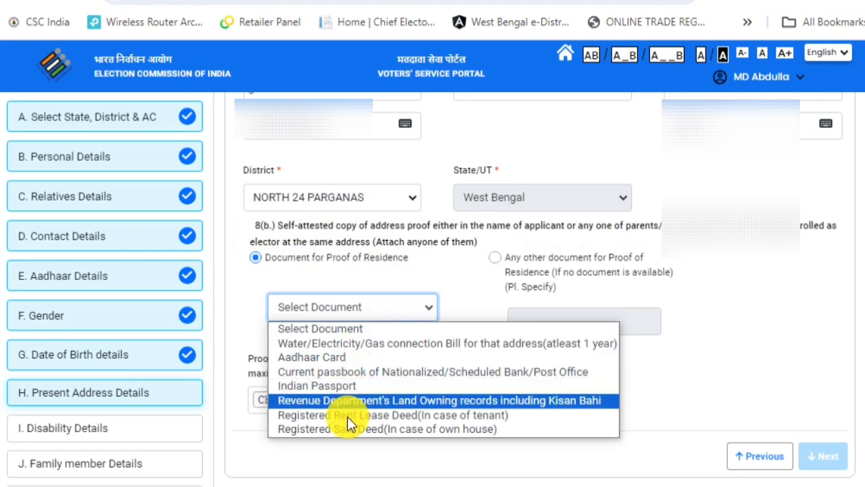
pyautogui.click(351, 358)
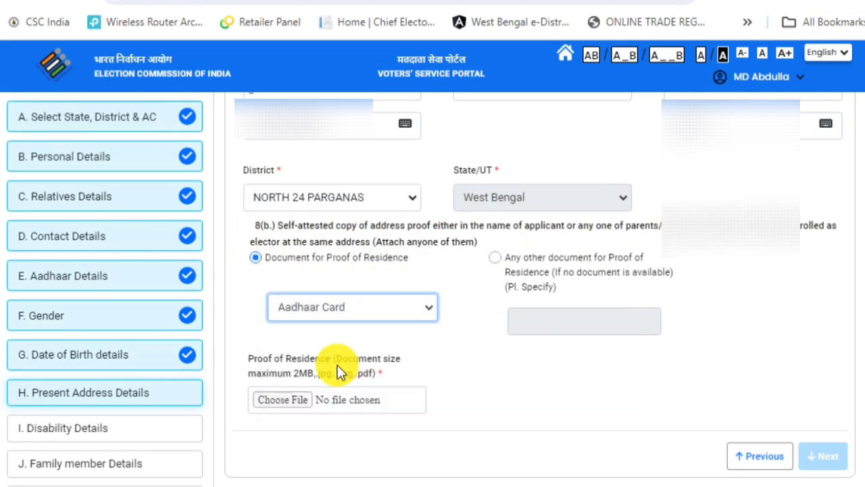
pyautogui.click(294, 403)
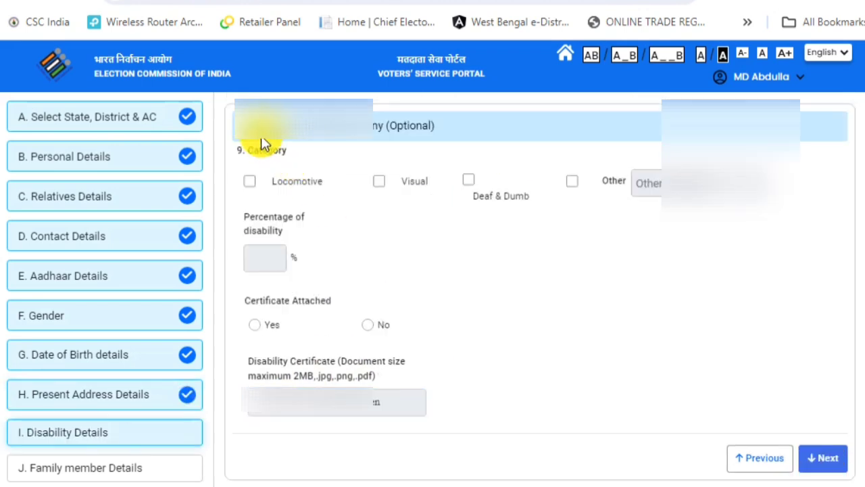
pyautogui.moveTo(239, 125); pyautogui.dragTo(447, 126)
pyautogui.click(447, 126)
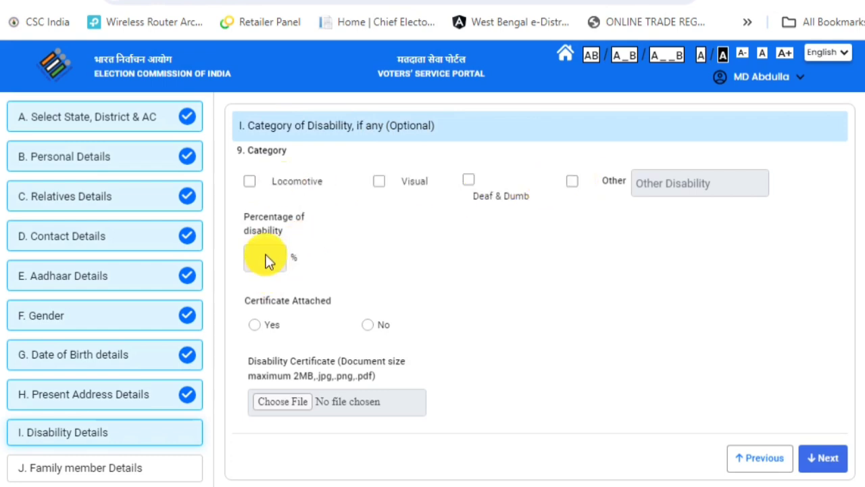
pyautogui.moveTo(249, 303); pyautogui.dragTo(332, 301)
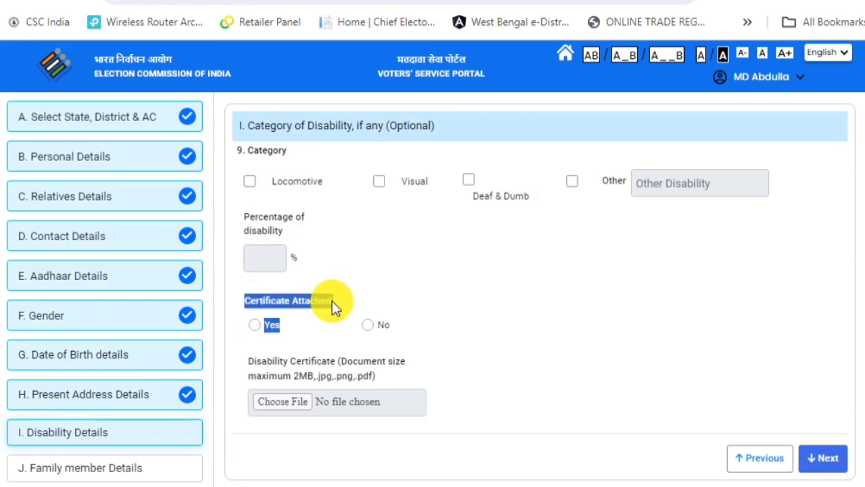
pyautogui.click(332, 301)
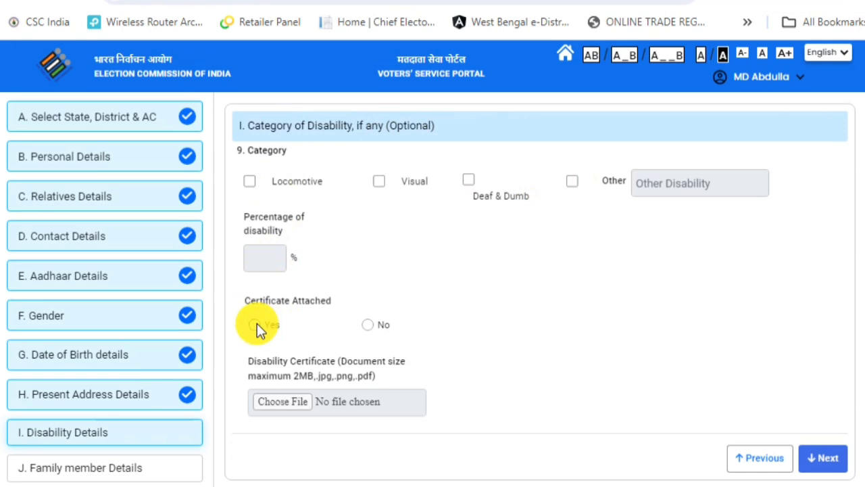
pyautogui.click(288, 402)
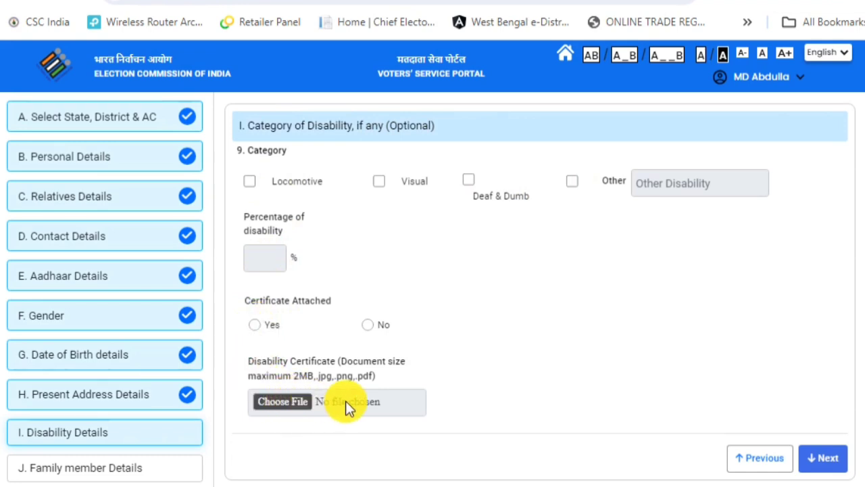
# - Skip disability details, then enter the family member's name, relationship and EPIC number
pyautogui.click(825, 459)
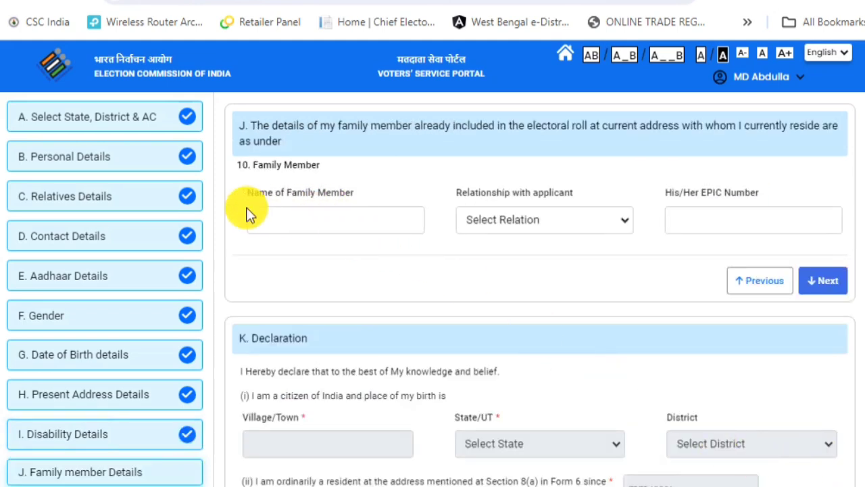
pyautogui.click(273, 220)
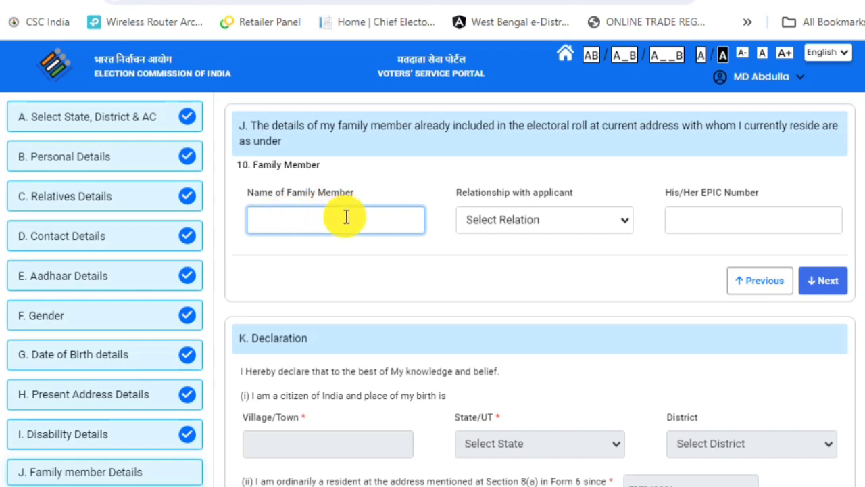
pyautogui.click(621, 218)
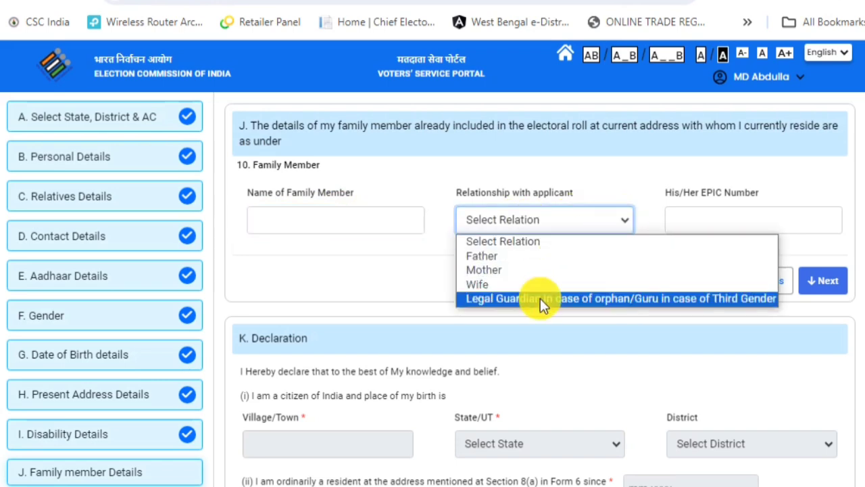
pyautogui.click(660, 223)
pyautogui.click(680, 215)
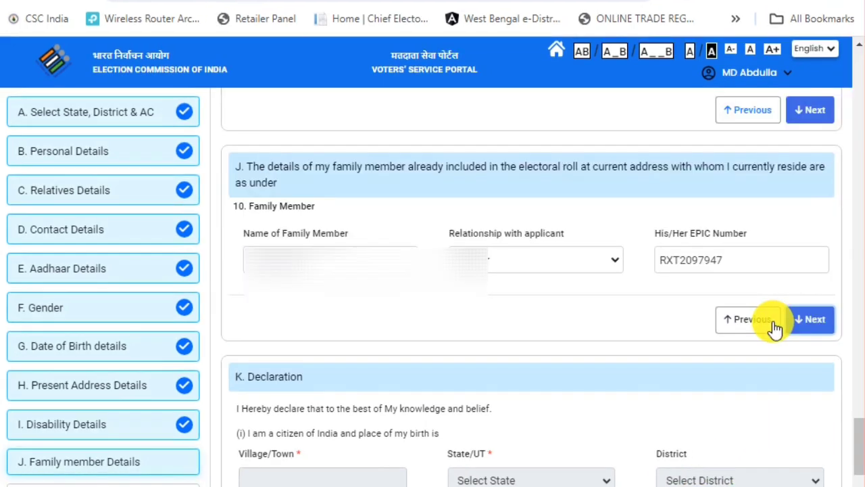
pyautogui.click(808, 319)
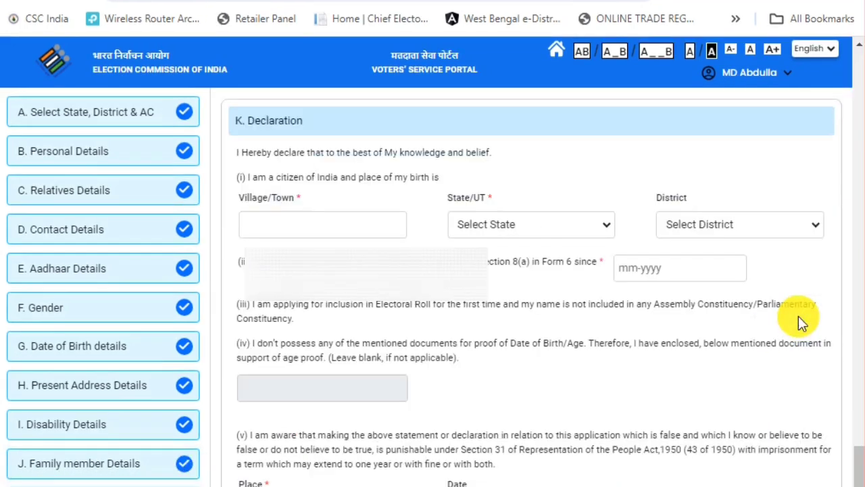
# - Set the birthplace village/town, with State West Bengal and District NORTH 24 PARGANAS
pyautogui.click(296, 230)
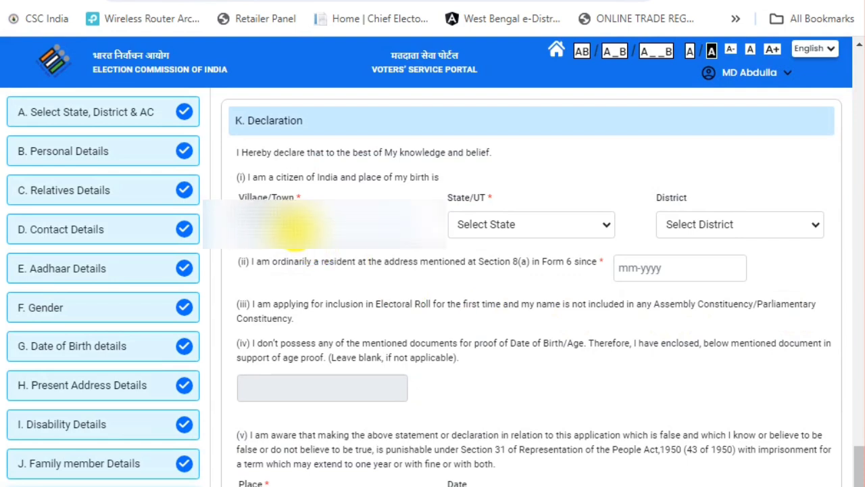
pyautogui.click(535, 225)
pyautogui.scroll(-4, 500, 338)
pyautogui.click(483, 486)
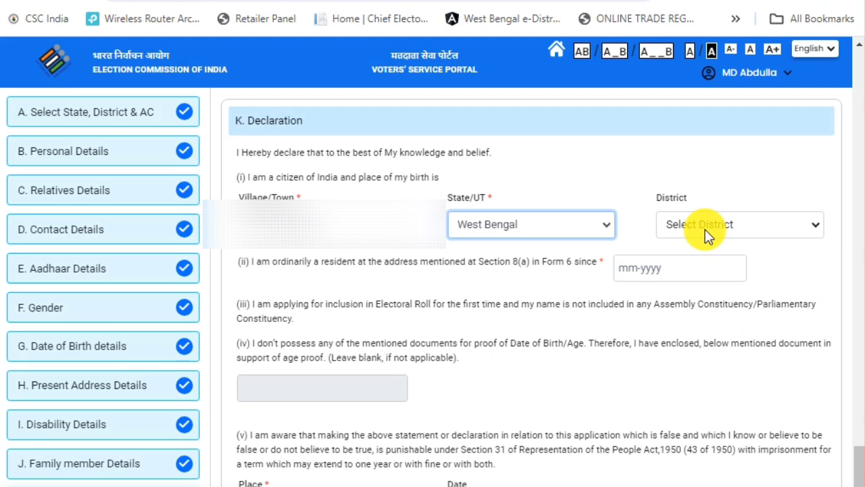
pyautogui.click(705, 229)
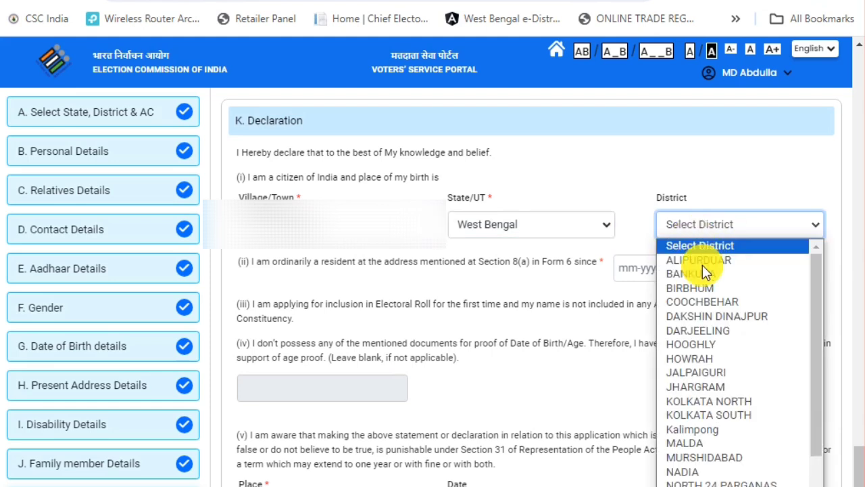
pyautogui.scroll(-3, 703, 379)
pyautogui.click(706, 424)
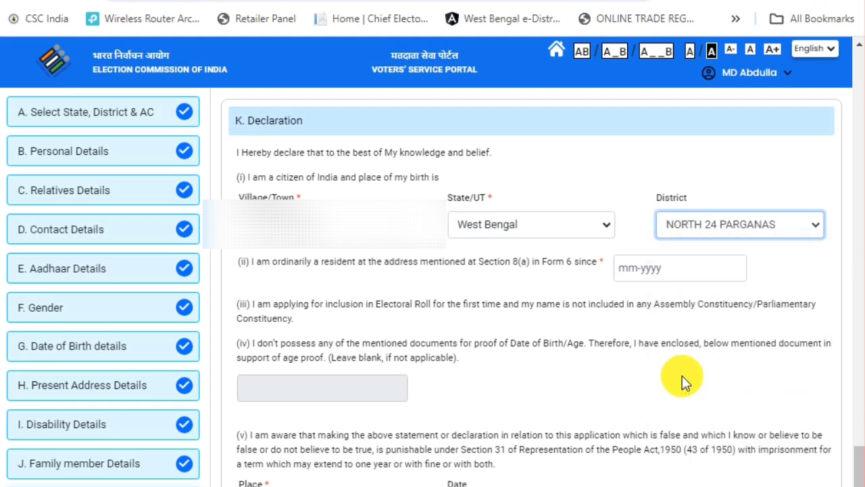
# - Enter the resident-since date as 01-2003
pyautogui.click(636, 275)
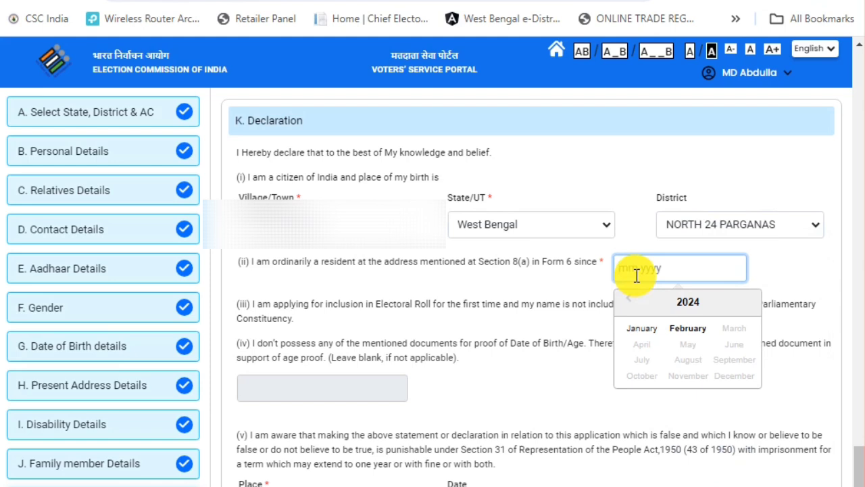
pyautogui.write('0112003')
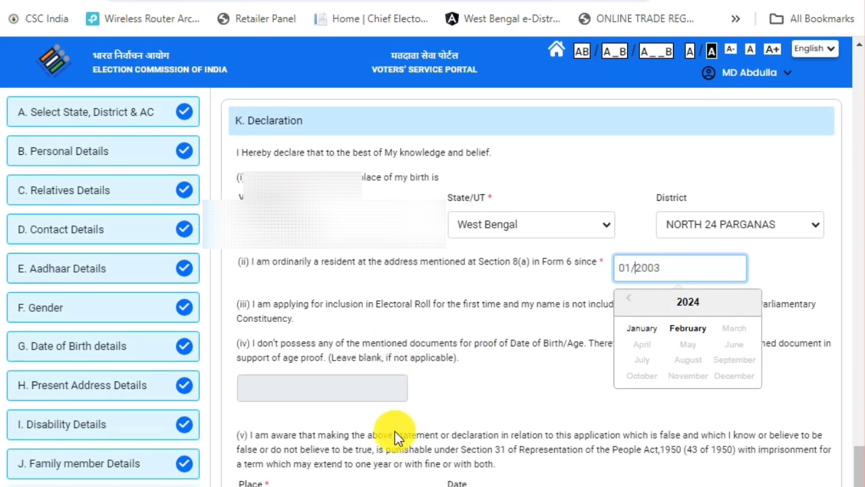
pyautogui.press('Escape')
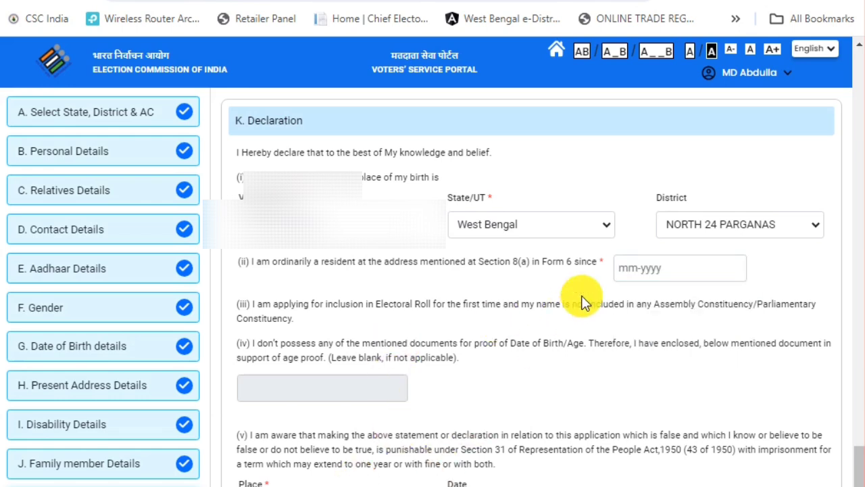
pyautogui.click(624, 265)
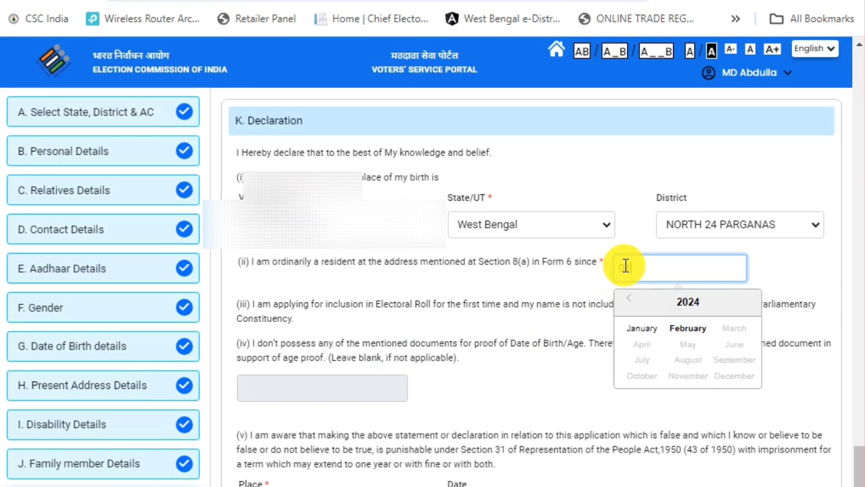
# - Type the captcha, and after it is rejected, enter the new captcha from the fresh image
pyautogui.write('01')
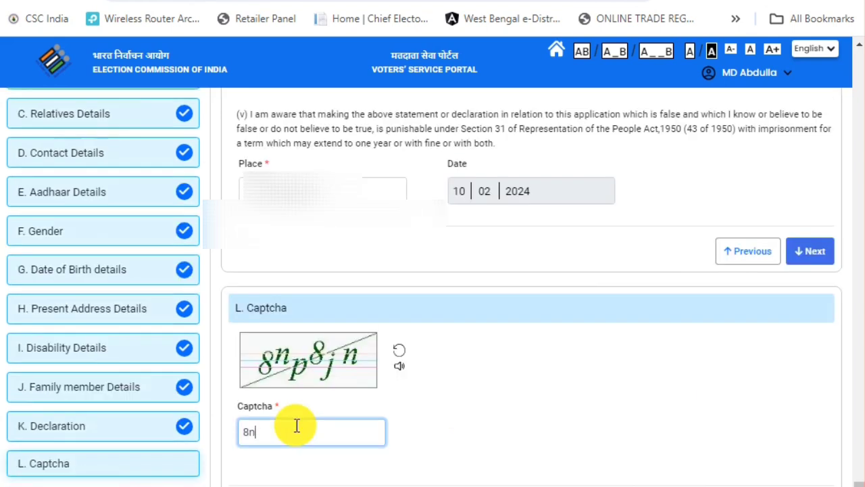
pyautogui.click(296, 424)
pyautogui.write('8np8jn')
pyautogui.click(274, 484)
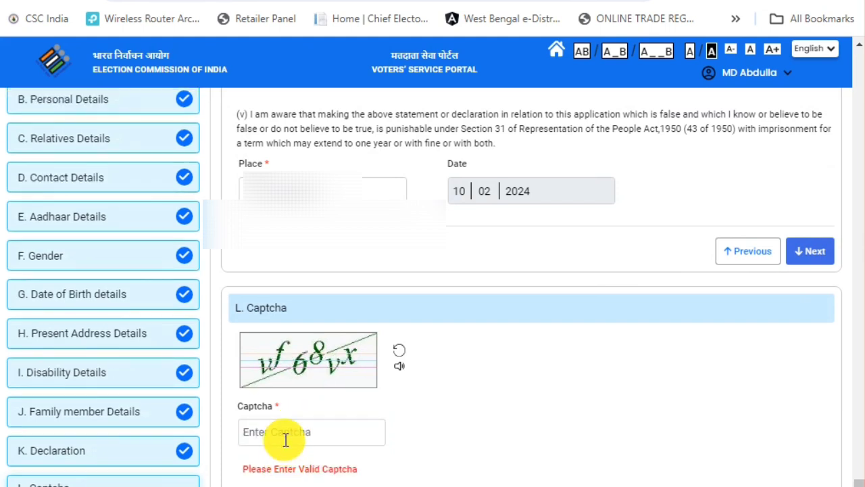
pyautogui.click(285, 439)
pyautogui.write('vf')
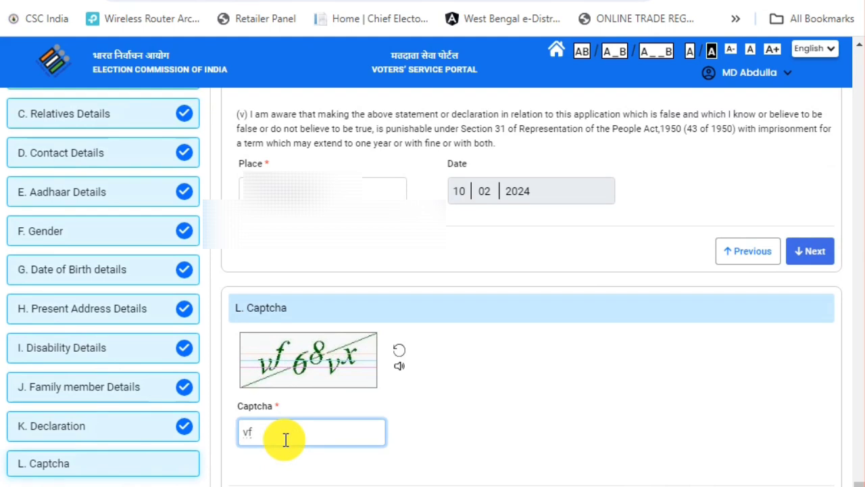
pyautogui.write('68vx')
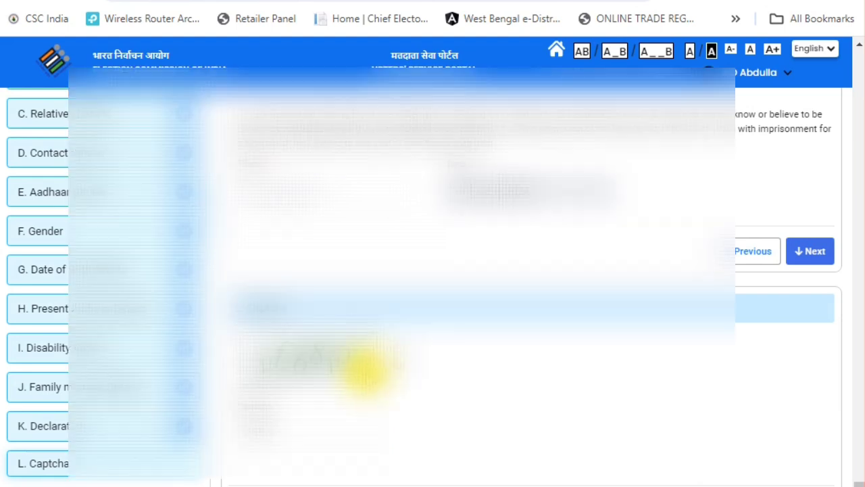
# - Review the Form 6 preview, submit it, and confirm the submission
pyautogui.scroll(-4, 468, 359)
pyautogui.scroll(4, 470, 358)
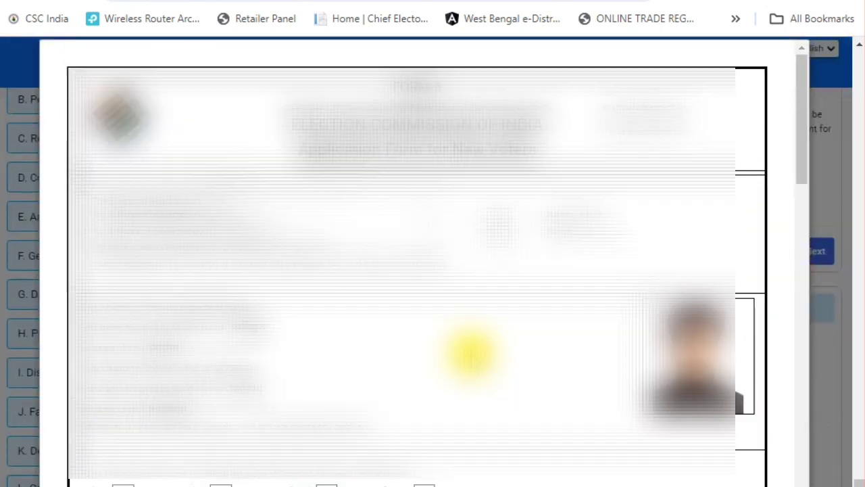
pyautogui.scroll(-10, 469, 351)
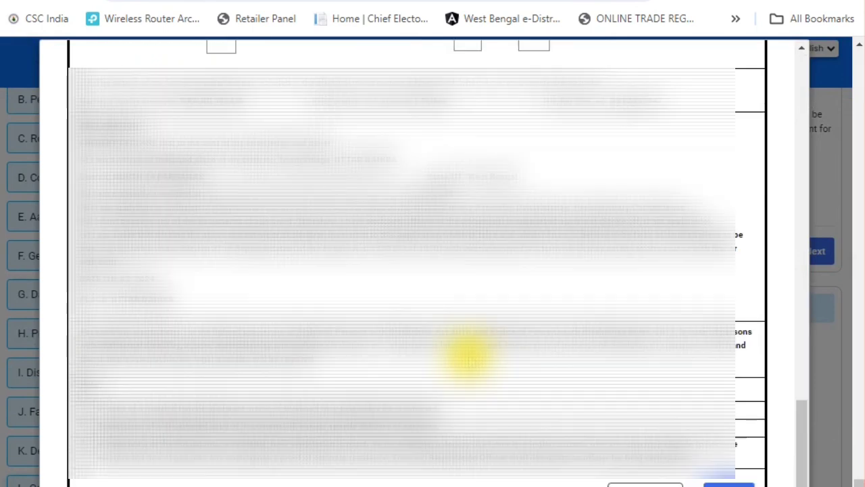
pyautogui.click(717, 471)
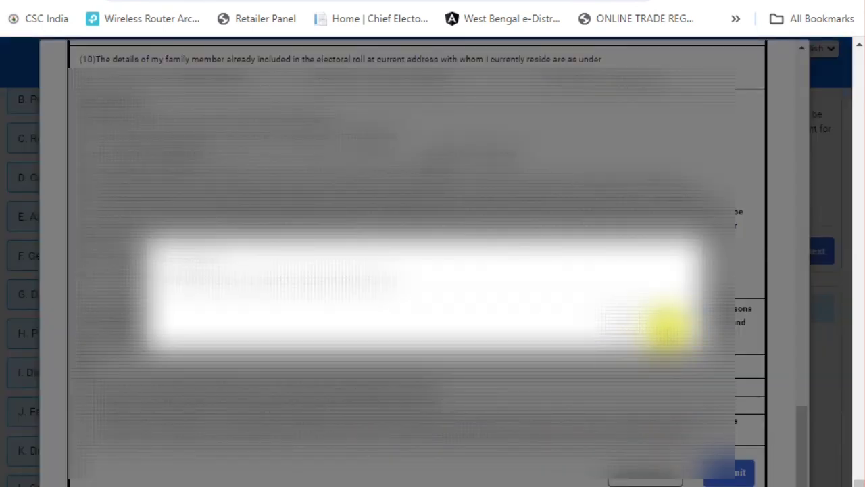
pyautogui.click(667, 327)
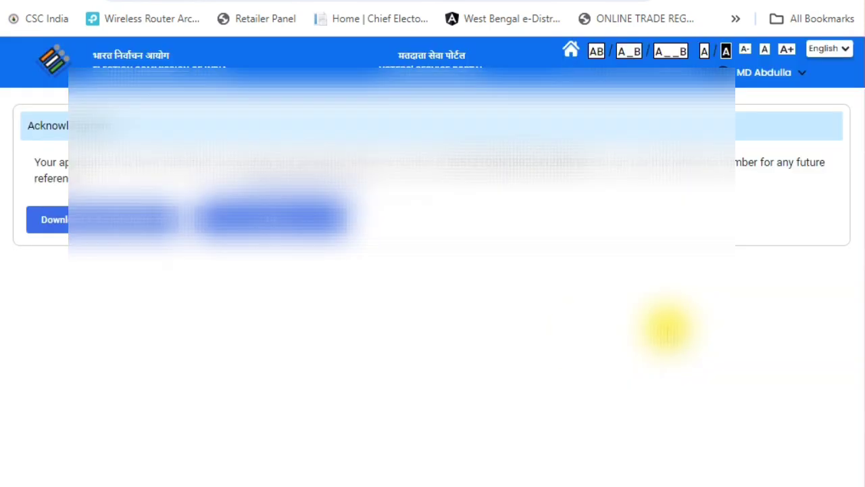
# - Preview the submitted application form from the Acknowledgement page
pyautogui.click(124, 226)
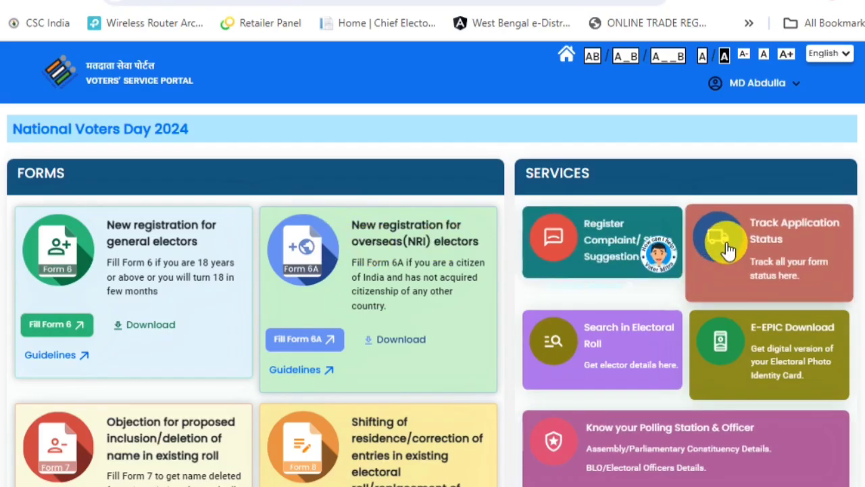
# - Look up the application's status using the pasted reference number and state West Bengal
pyautogui.click(764, 239)
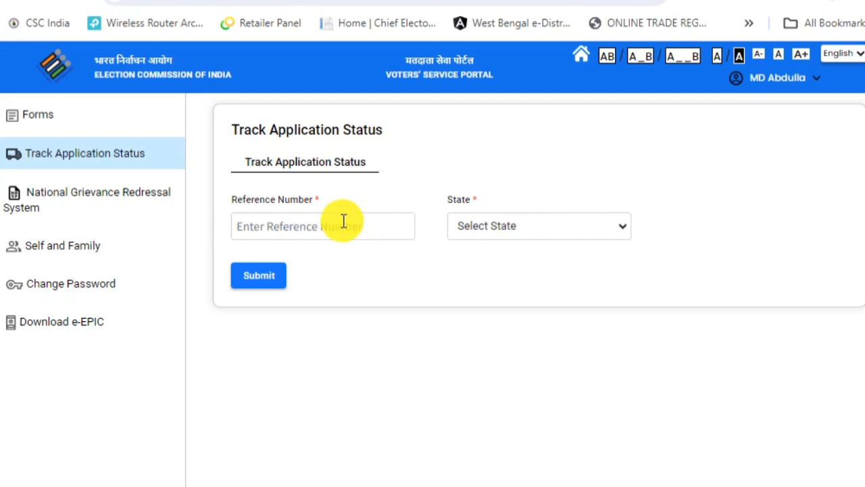
pyautogui.click(302, 223)
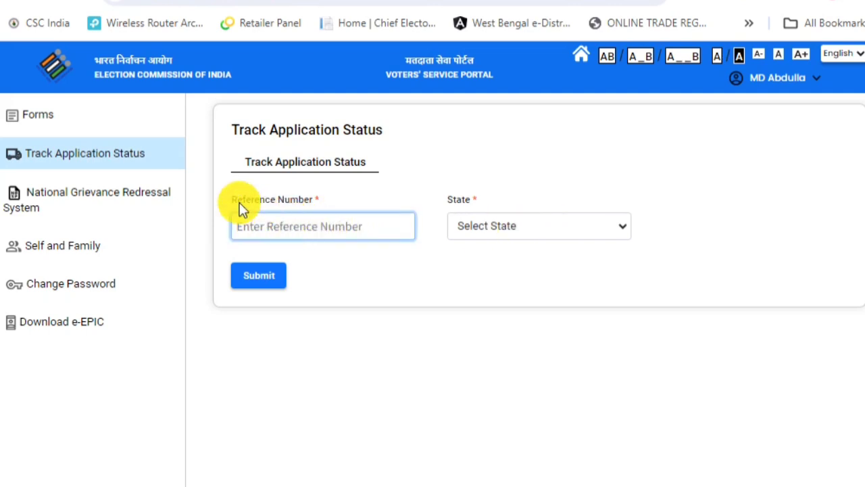
pyautogui.moveTo(237, 202); pyautogui.dragTo(295, 212)
pyautogui.click(294, 221)
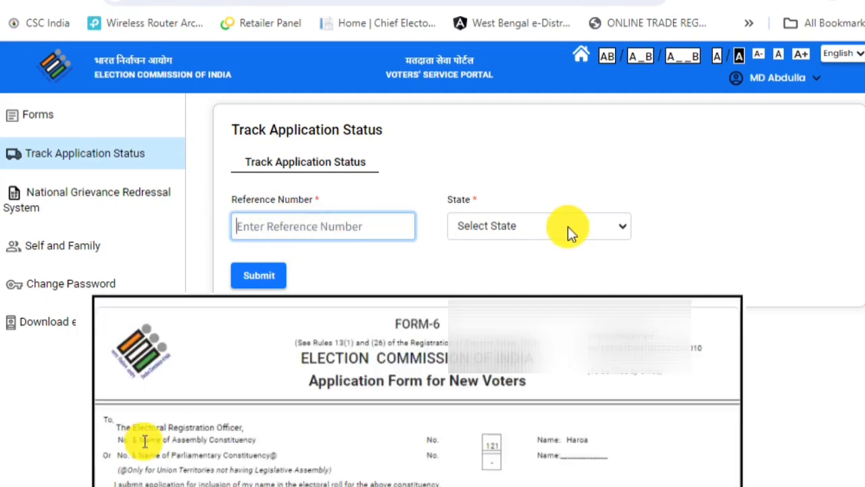
pyautogui.click(567, 226)
pyautogui.scroll(-6, 541, 267)
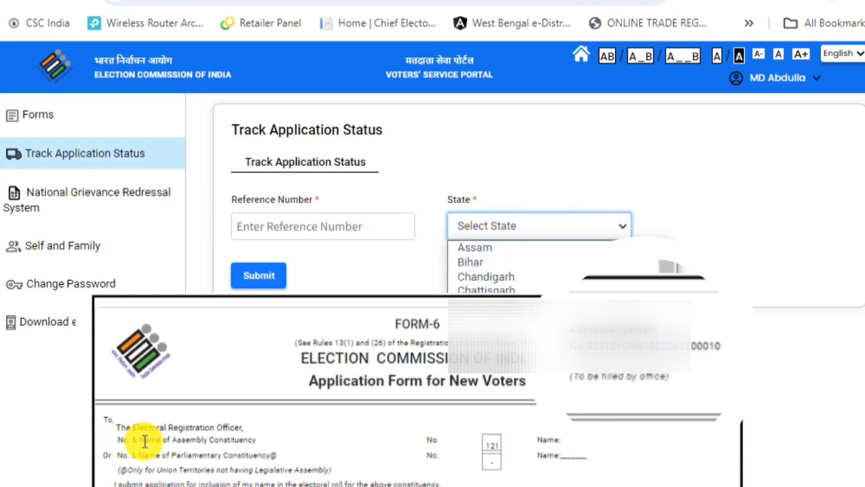
pyautogui.click(488, 478)
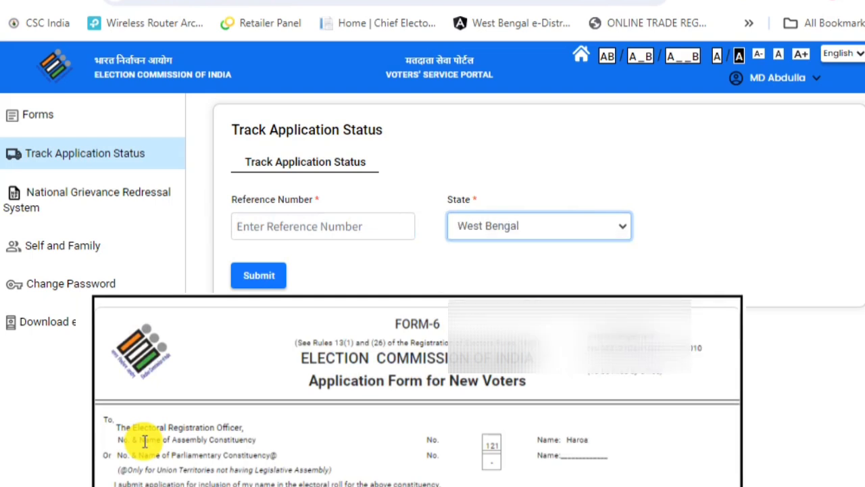
pyautogui.click(325, 223)
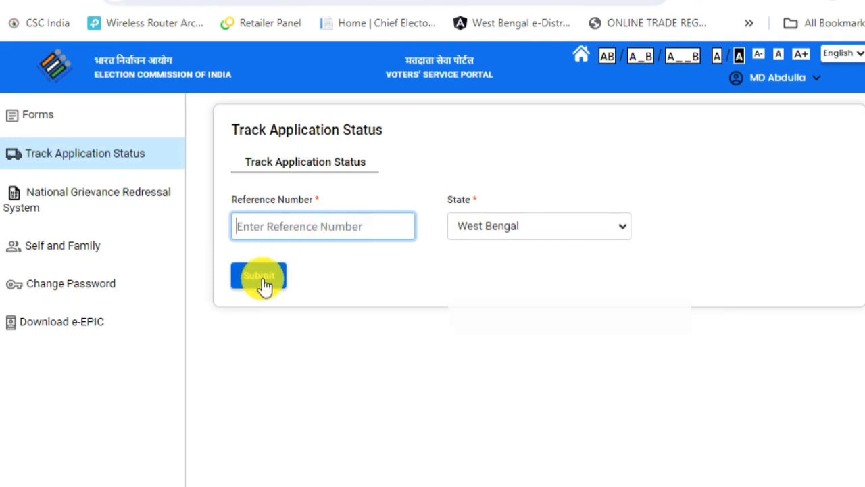
pyautogui.hotkey('ctrl', 'v')
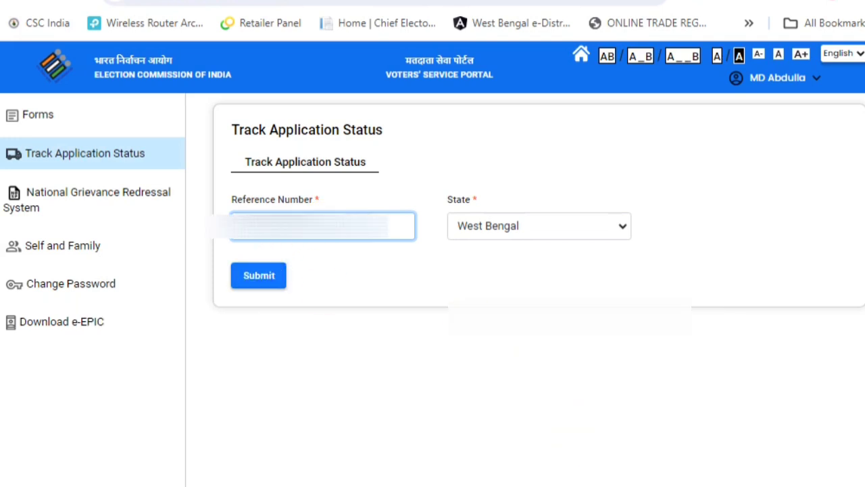
pyautogui.click(262, 277)
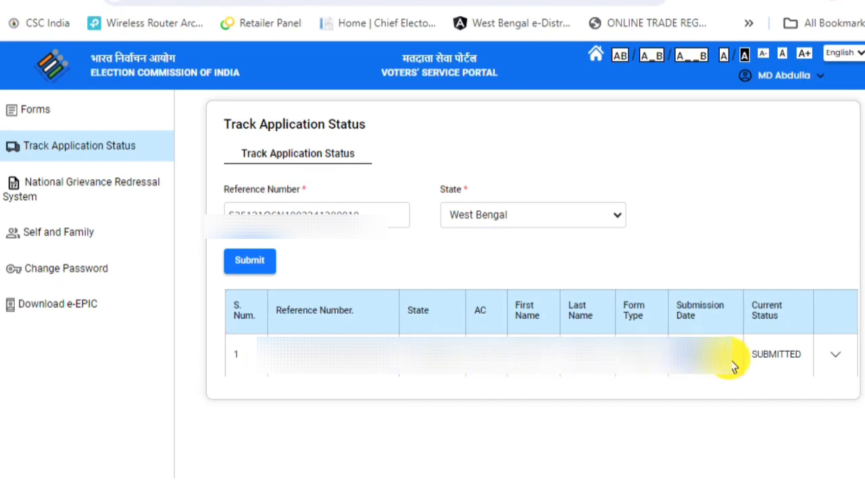
# - Check the status reads SUBMITTED and expand its timeline showing Submitted 10-02-2024
pyautogui.moveTo(750, 354); pyautogui.dragTo(803, 358)
pyautogui.click(802, 358)
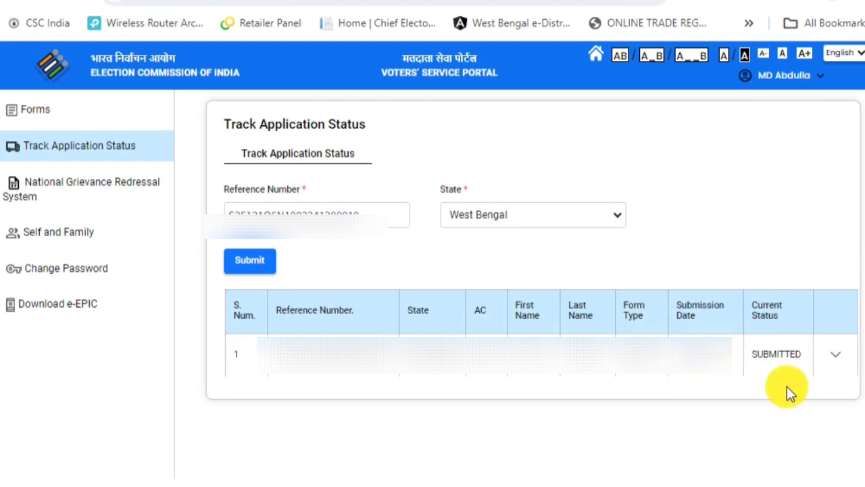
pyautogui.click(835, 355)
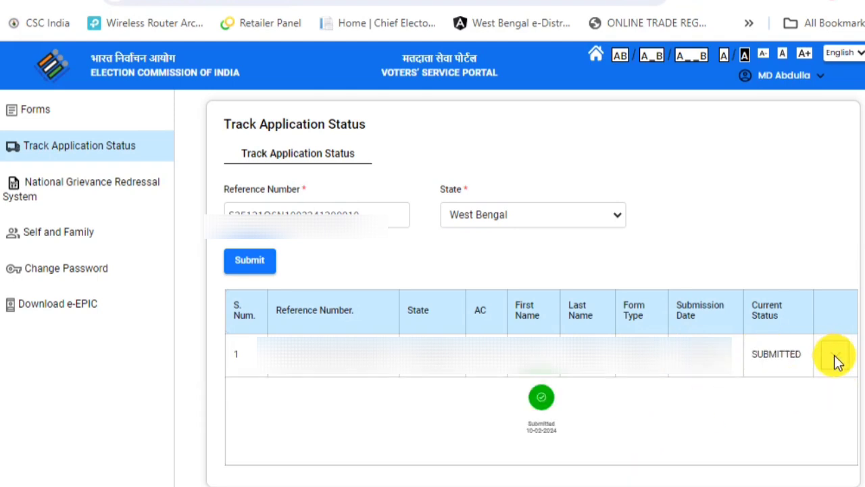
pyautogui.moveTo(525, 424); pyautogui.dragTo(549, 407)
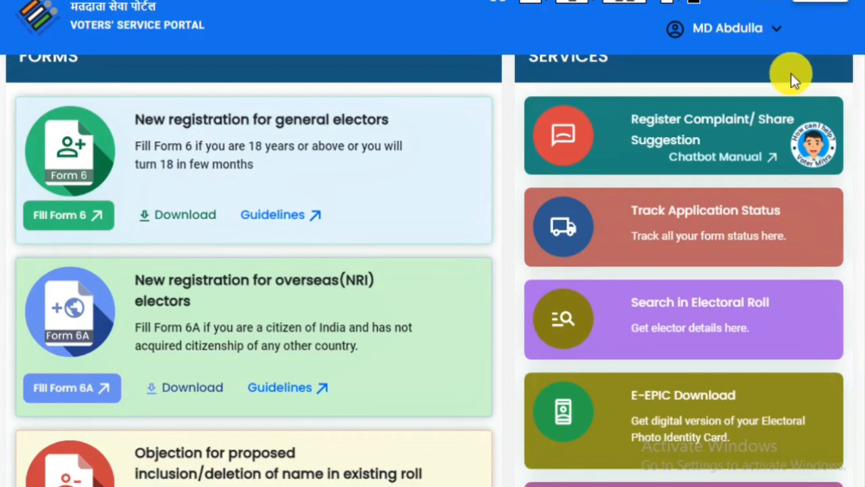
# - Open the Download e-EPIC page and switch the lookup to Form Reference no
pyautogui.click(607, 413)
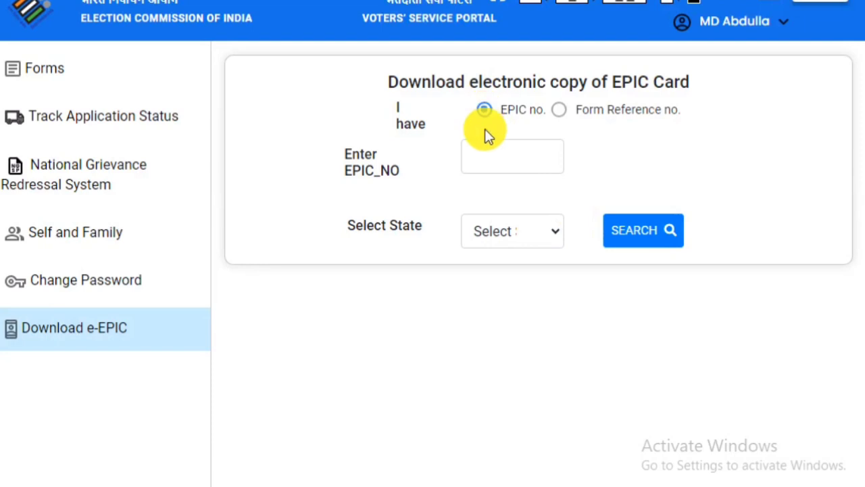
pyautogui.click(482, 156)
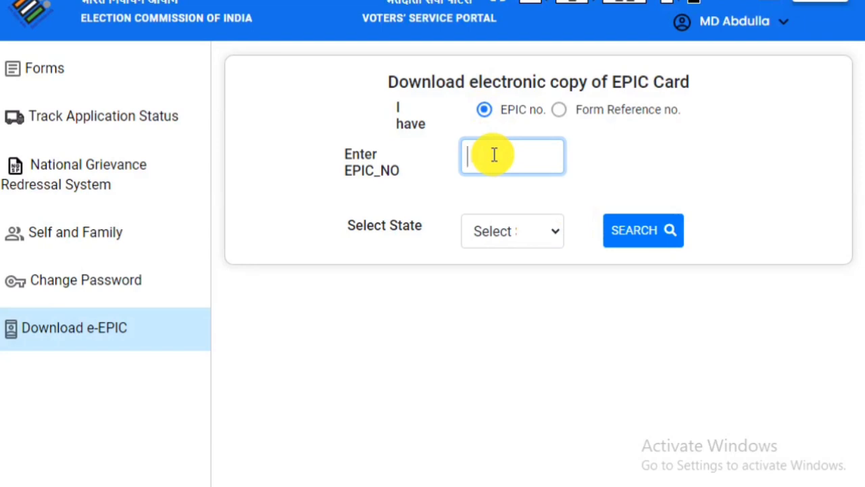
pyautogui.click(558, 111)
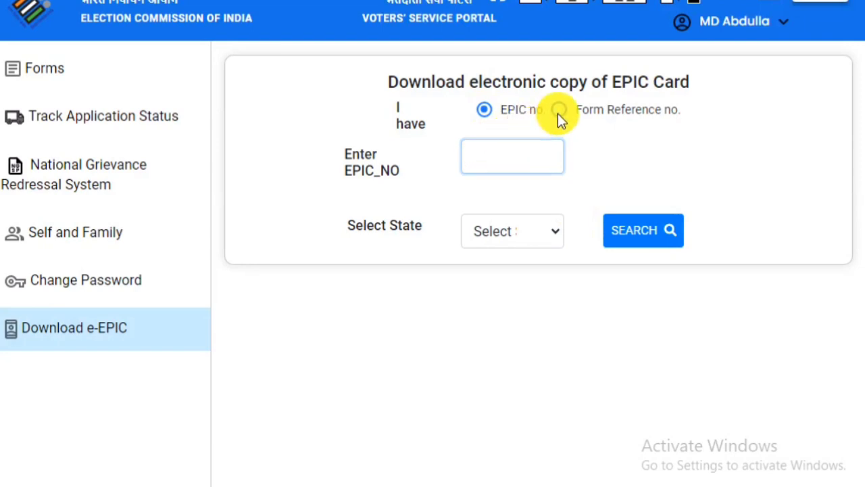
pyautogui.click(514, 159)
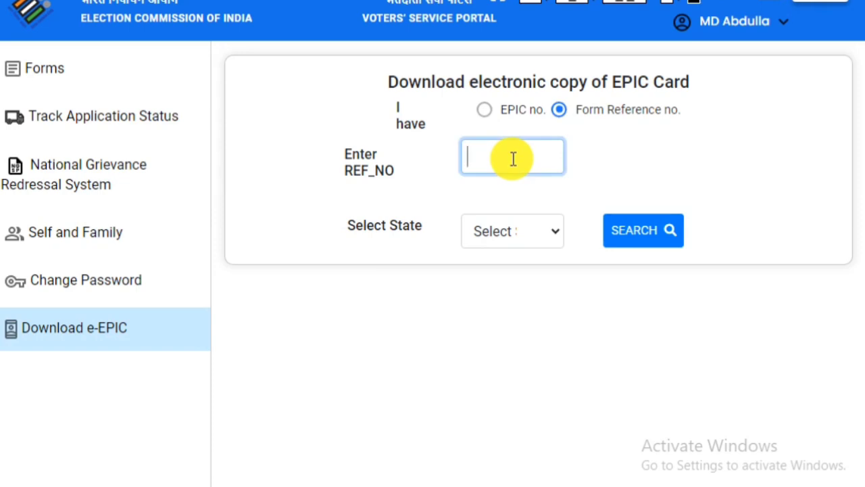
# - Choose West Bengal as the state for the e-EPIC search
pyautogui.click(521, 231)
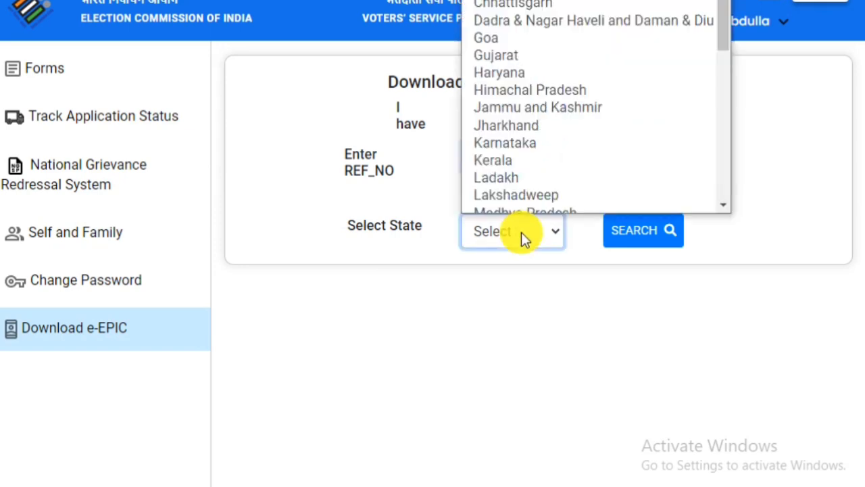
pyautogui.scroll(-3, 527, 75)
pyautogui.scroll(-3, 554, 102)
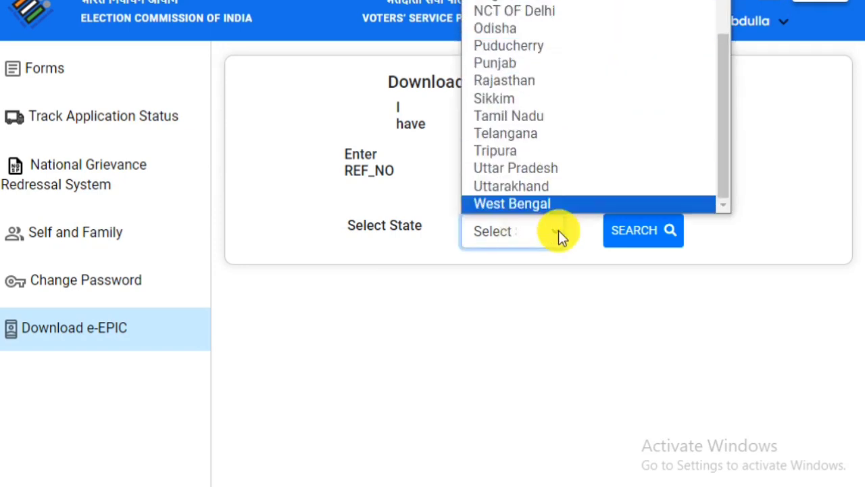
pyautogui.click(576, 208)
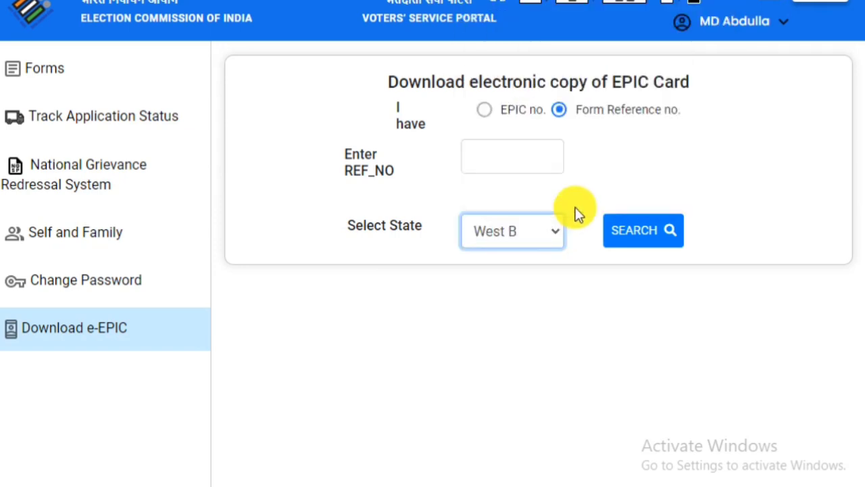
# - Search for the application's e-EPIC record and send an OTP to the registered mobile
pyautogui.click(646, 232)
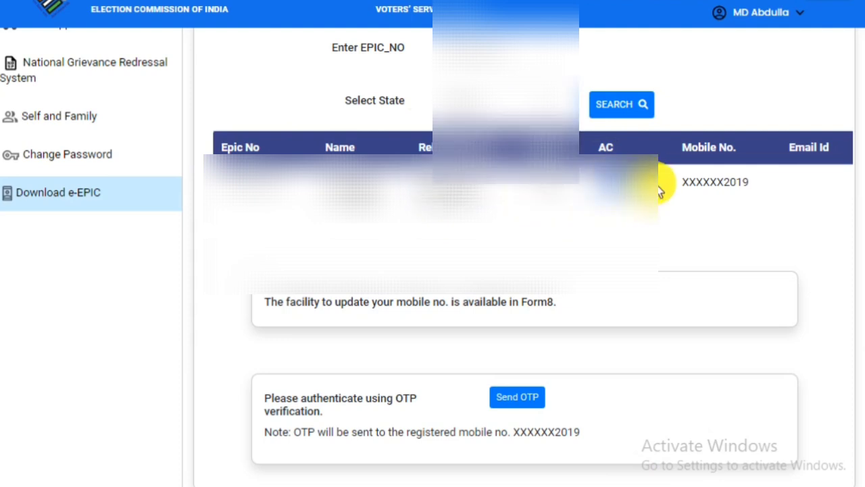
pyautogui.moveTo(681, 183); pyautogui.dragTo(750, 182)
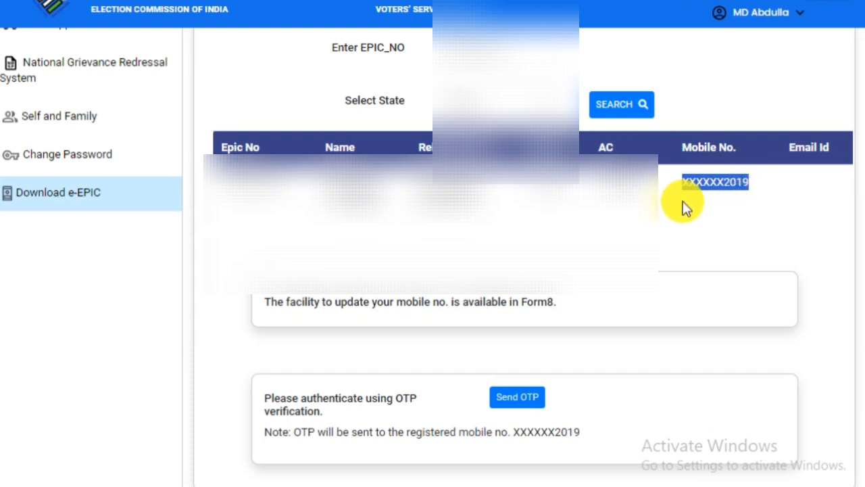
pyautogui.click(517, 397)
pyautogui.click(506, 459)
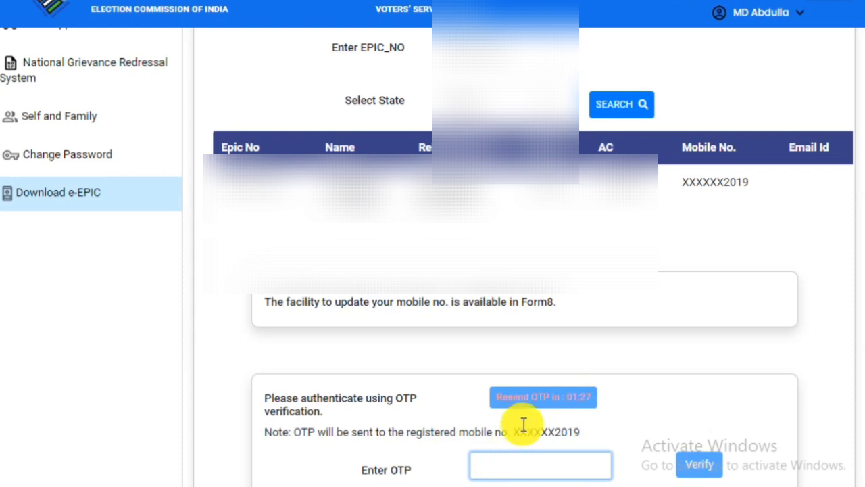
# - Enter the received OTP and download the e-EPIC card
pyautogui.moveTo(689, 181); pyautogui.dragTo(750, 177)
pyautogui.click(750, 177)
pyautogui.click(507, 460)
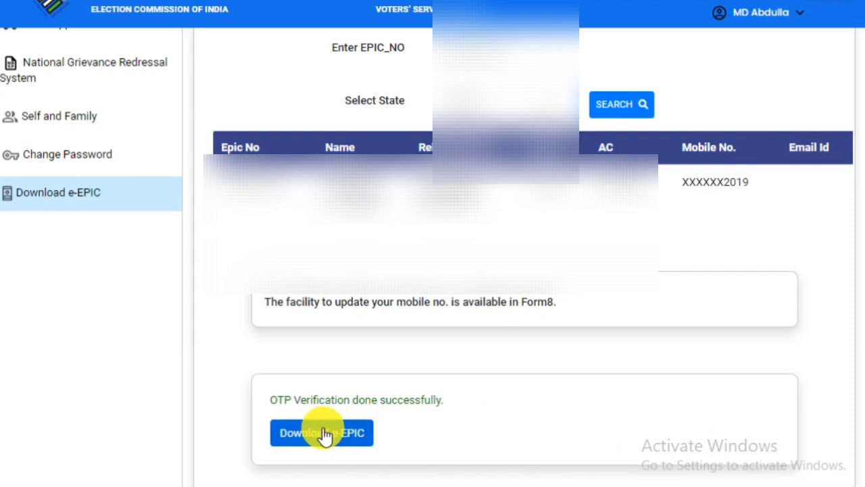
pyautogui.click(325, 434)
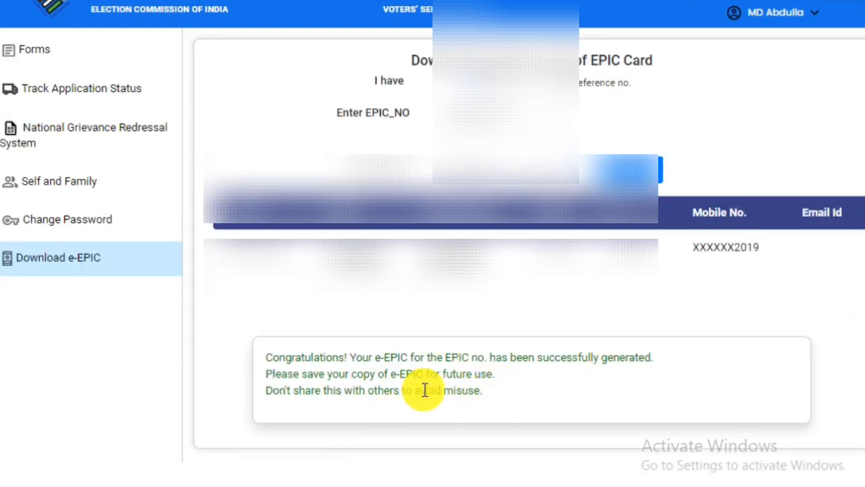